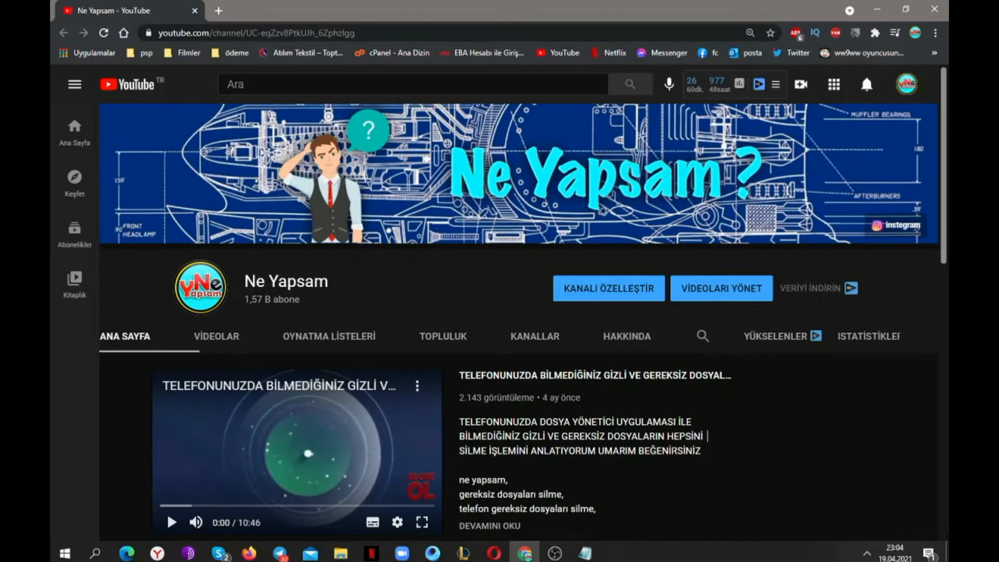
- Check the logo site name in the open text note, search the web for "tailor brands" in a new tab, and open the site's Turkish page
click(585, 553)
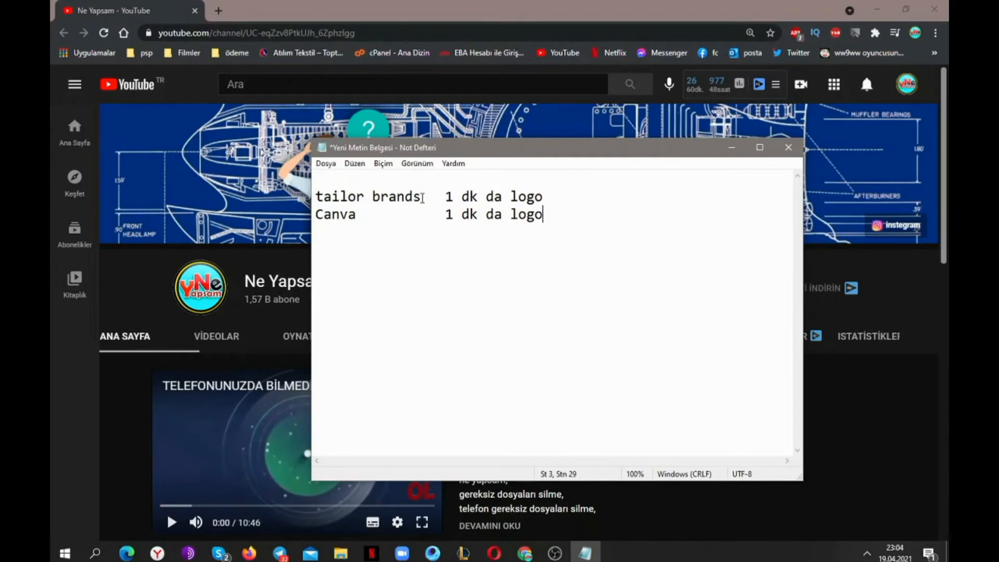
drag(422, 198, 323, 196)
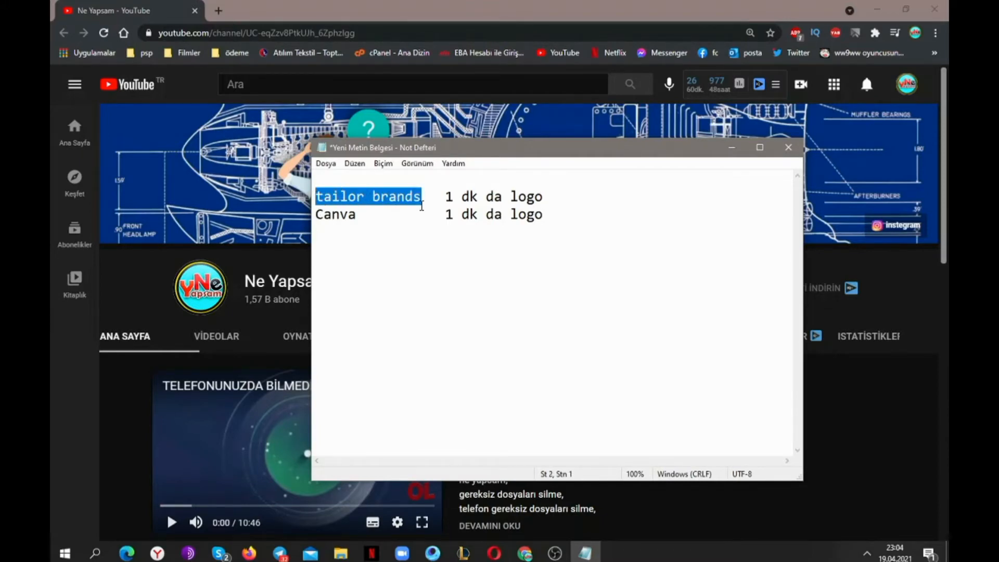
click(244, 11)
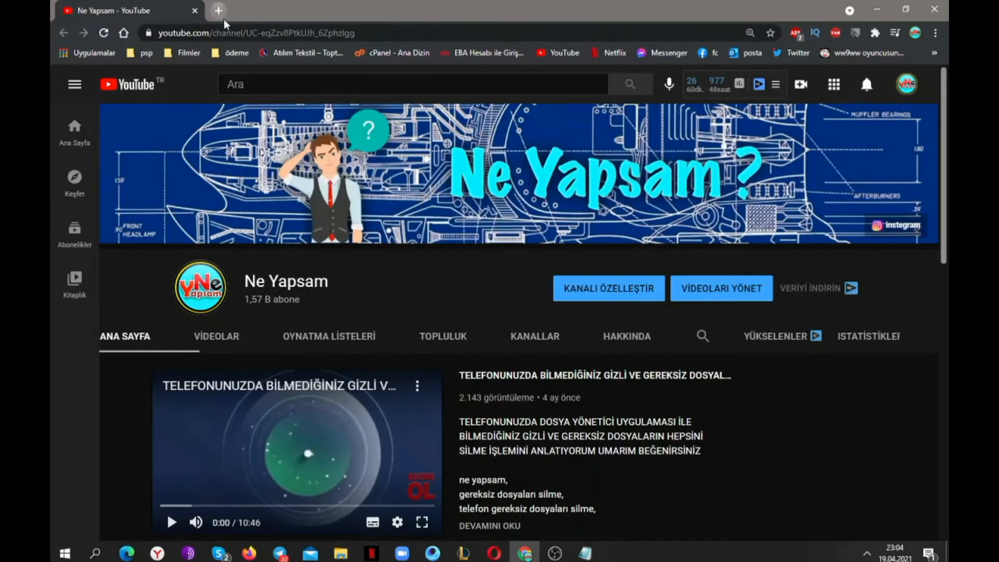
click(219, 11)
text(tailor brands)
key(Return)
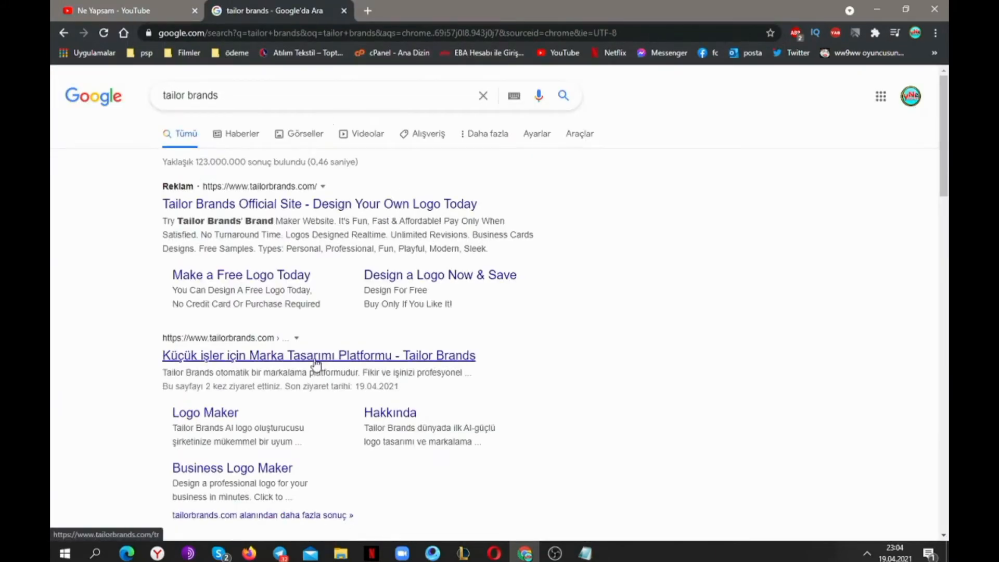
click(278, 357)
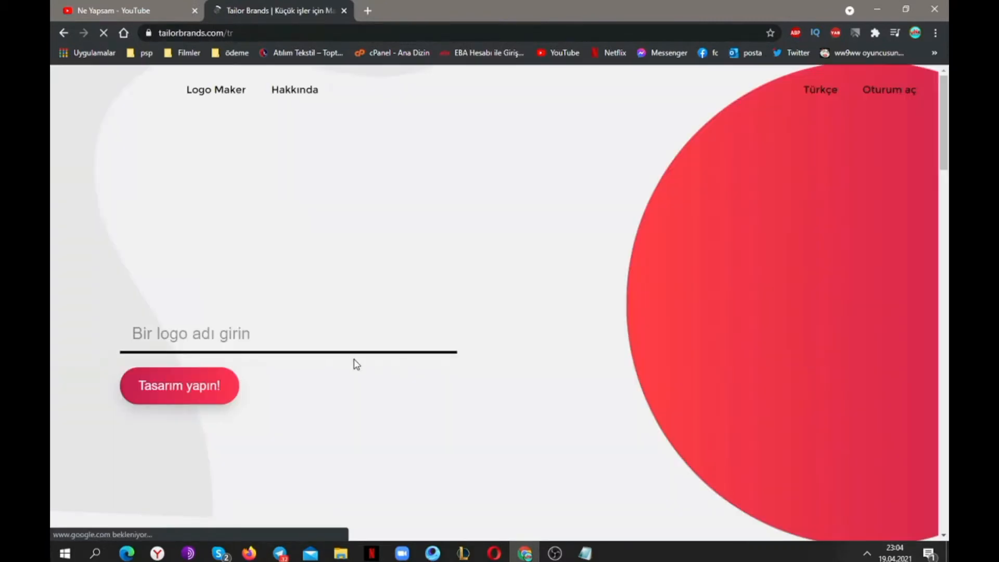
- Enter NE YAPSAM as the logo name without a slogan and start the design
click(245, 339)
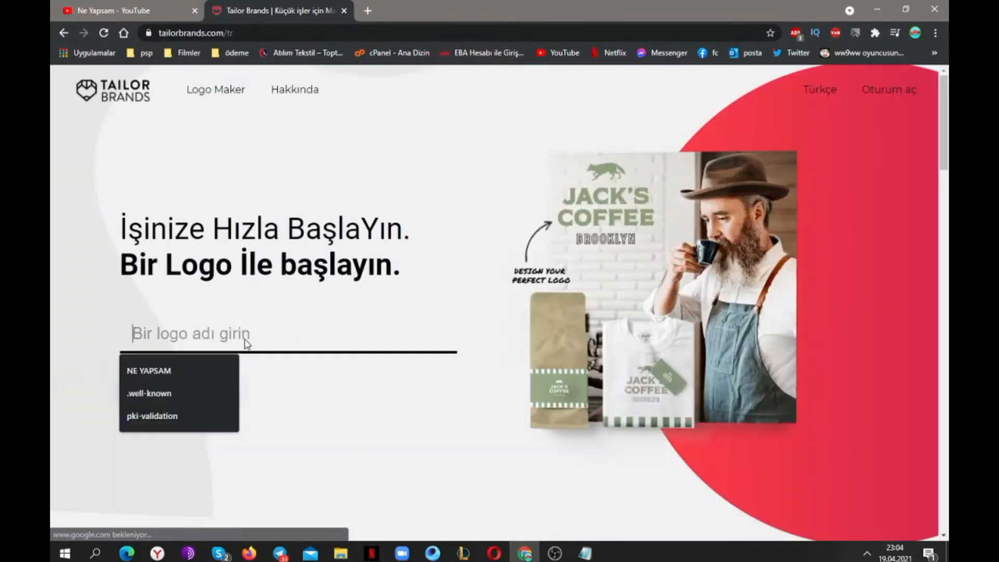
click(196, 370)
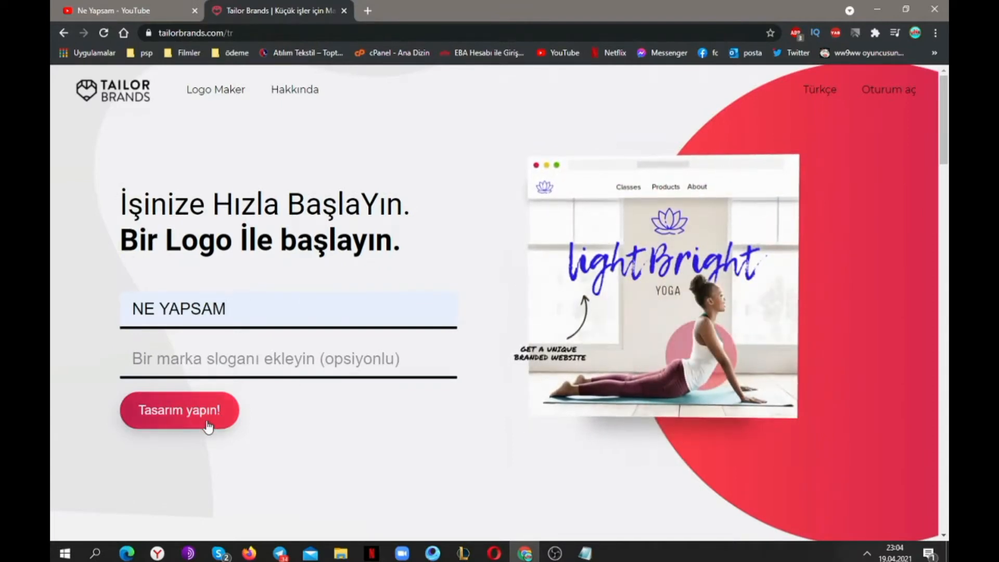
click(177, 414)
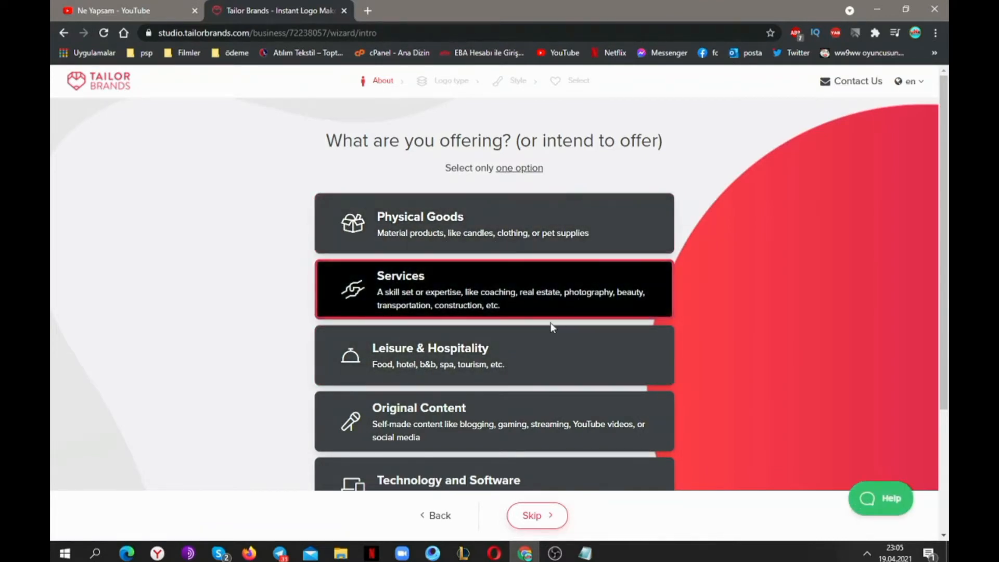
- Choose Technology and Software as the offering and skip the industry description
scroll(546, 411, down, 3)
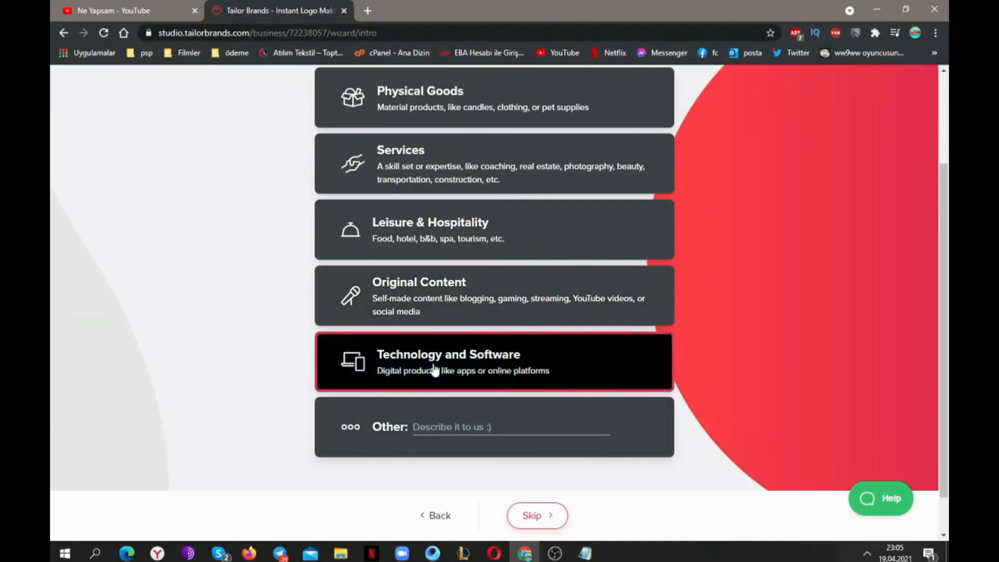
click(465, 370)
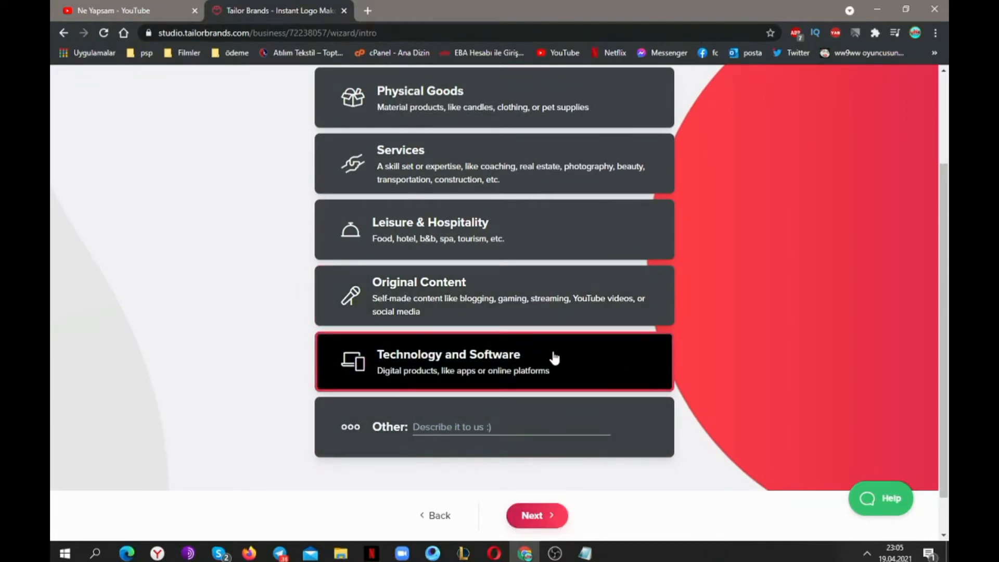
click(557, 516)
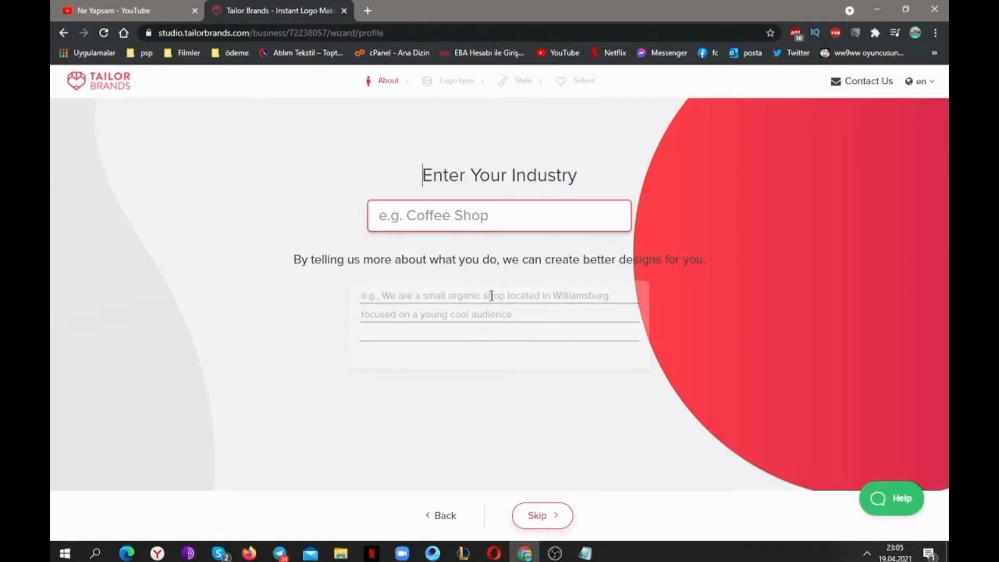
click(558, 521)
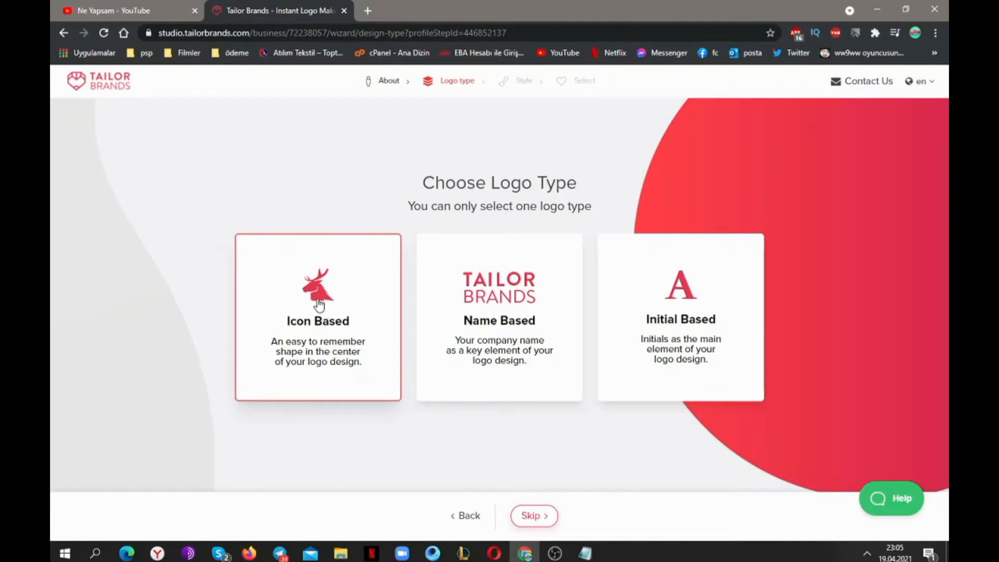
- Choose an icon-based logo with geometric shapes and submit the polyhedron, arrow, dotted ring, brush ring and lotus icons
click(334, 315)
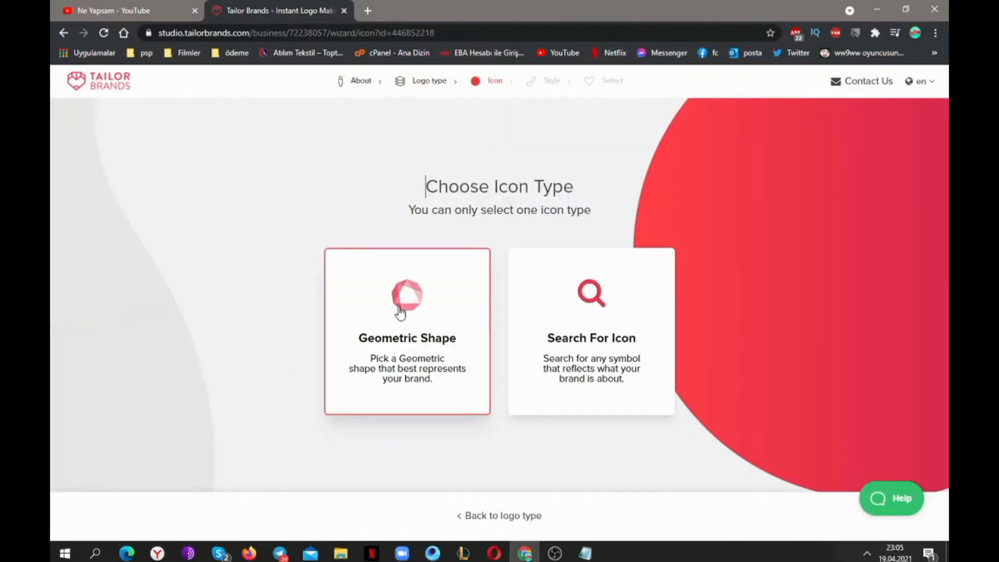
click(374, 286)
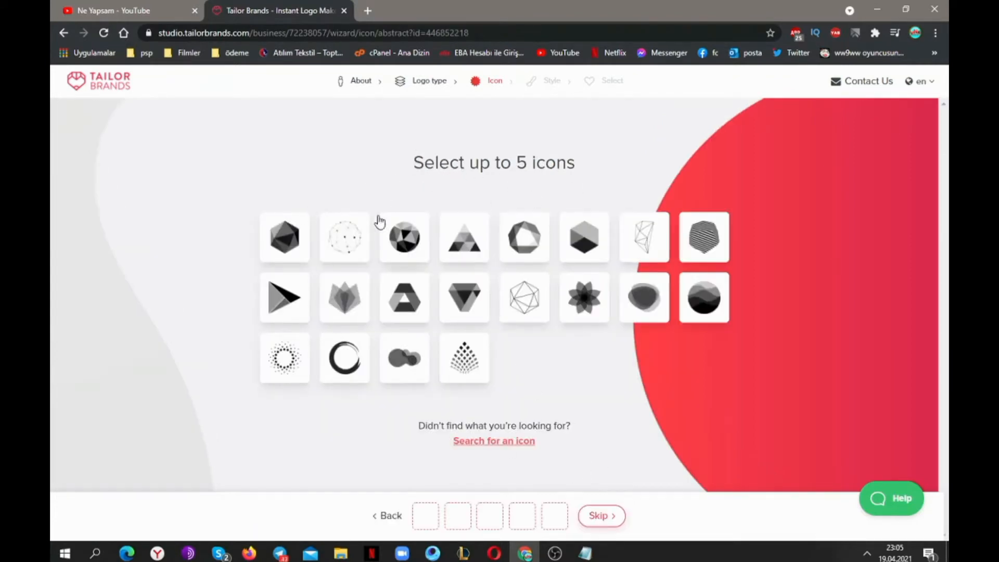
click(295, 242)
click(285, 300)
click(285, 358)
click(346, 358)
click(346, 299)
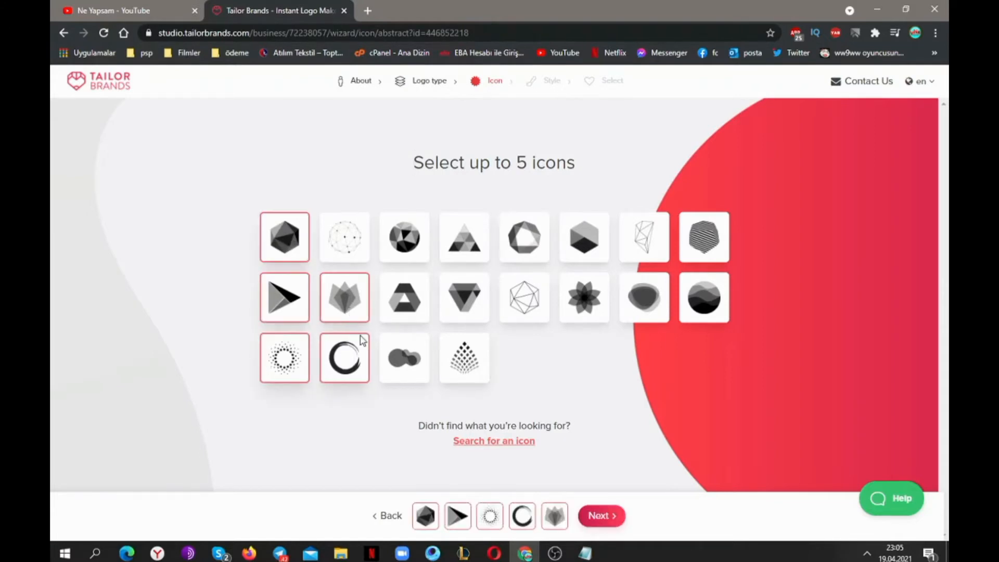
click(601, 515)
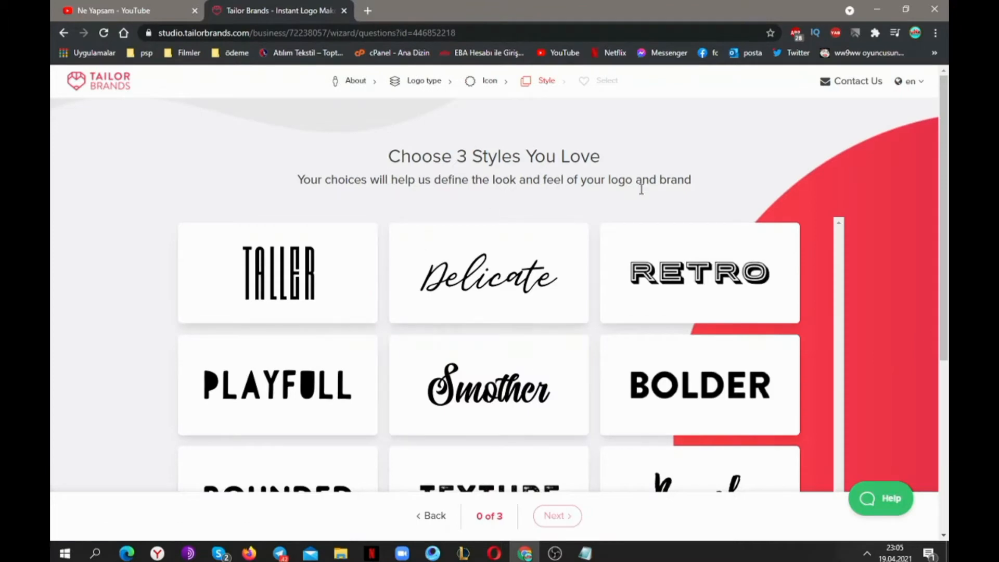
- Select the Retro, Bolder and Rounded lettering styles and continue to the logo results
scroll(471, 281, down, 2)
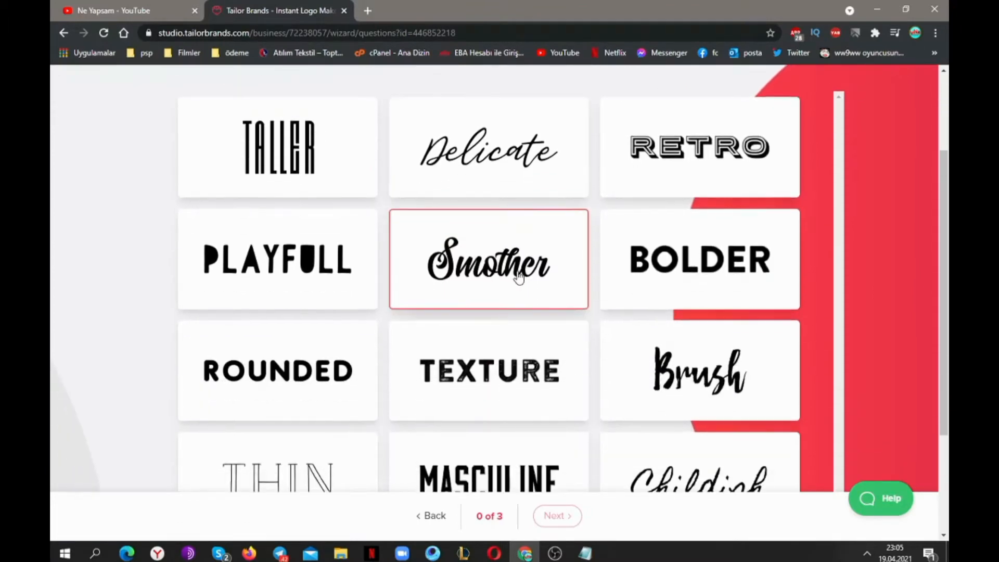
click(689, 172)
click(673, 270)
click(346, 369)
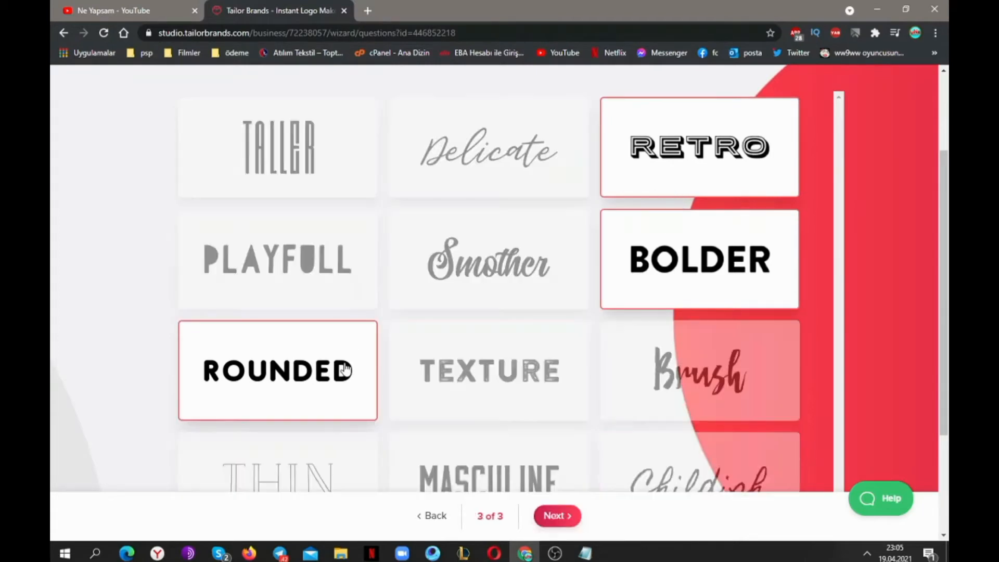
click(557, 515)
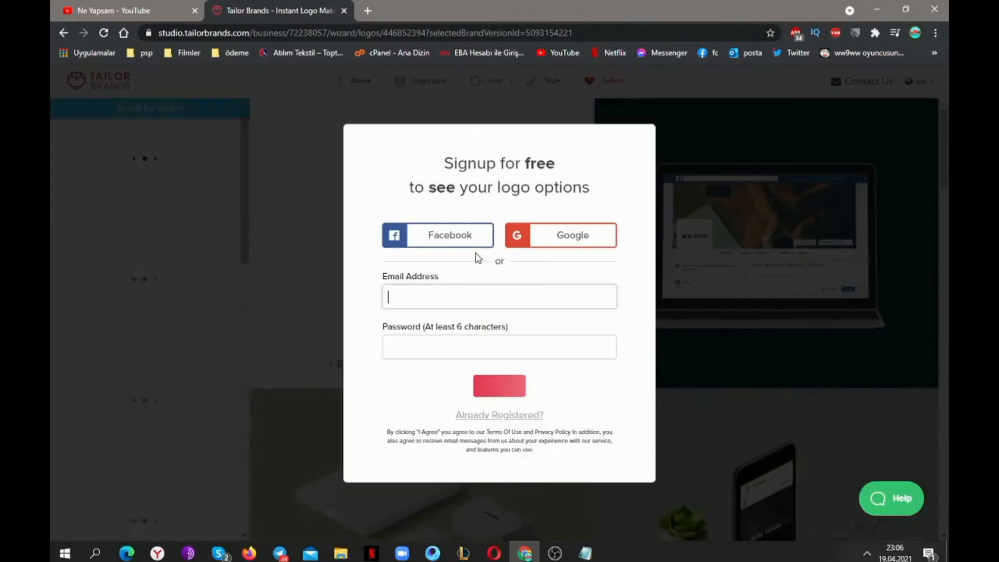
- Sign up with the Google account to access the logo options
click(526, 289)
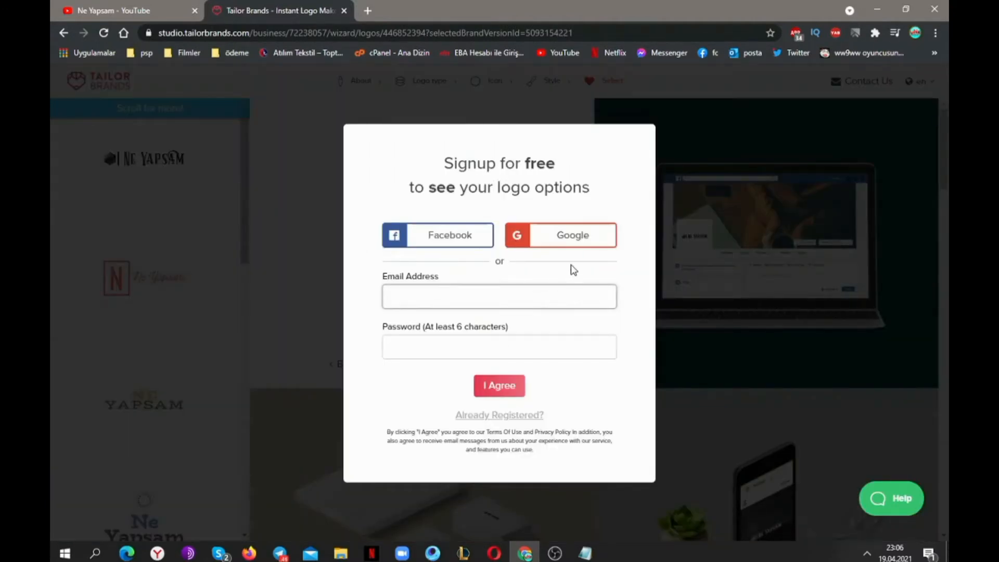
click(575, 238)
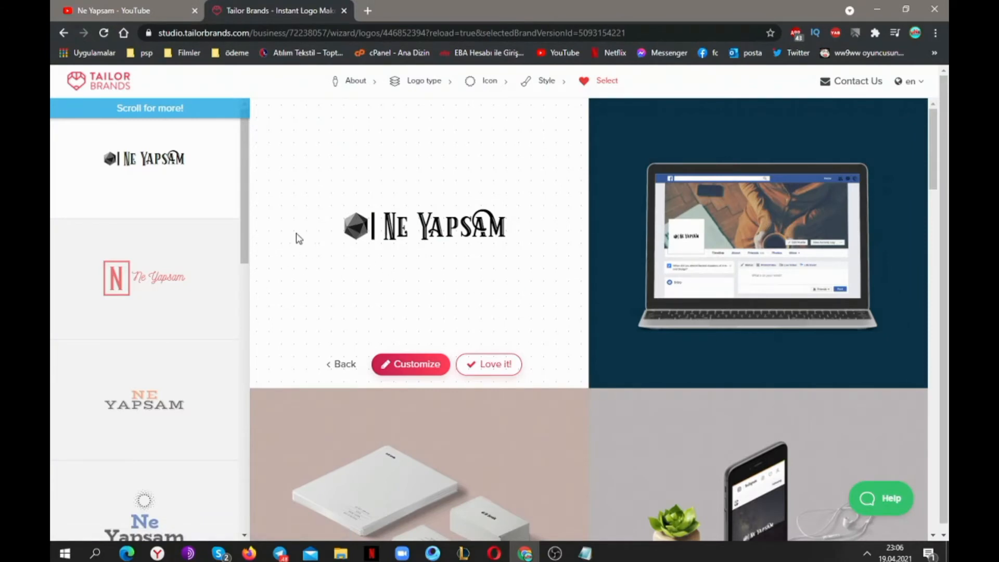
- Review the first logo's product mockups and preview the boxed N, two-line orange-and-black and dotted-ring Ne Yapsam logos
scroll(541, 288, down, 3)
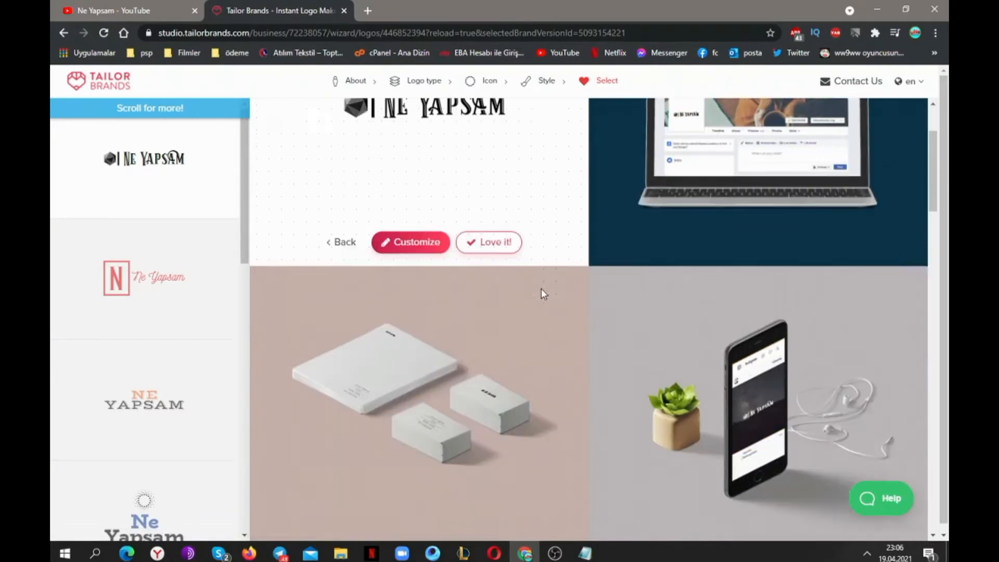
scroll(337, 390, down, 10)
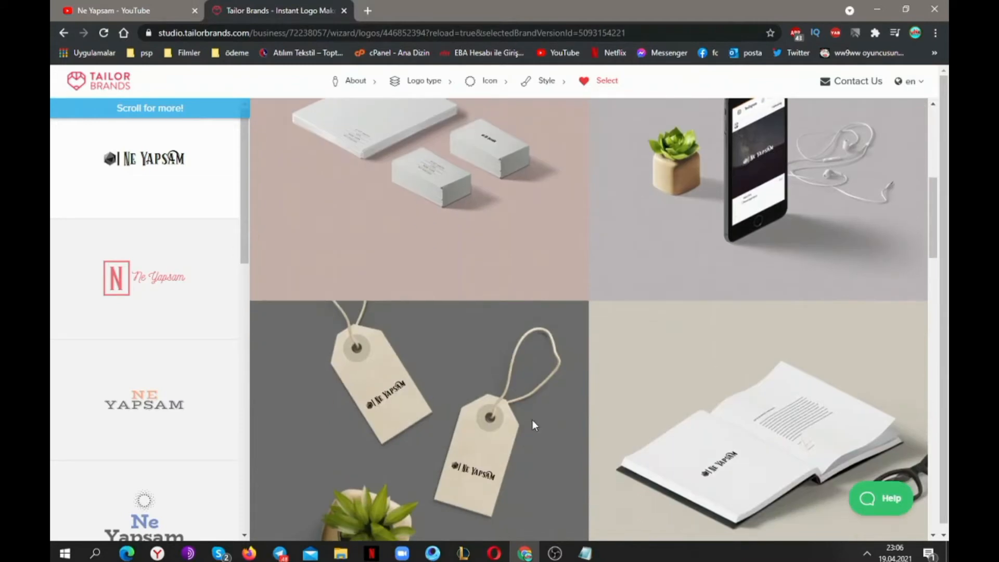
scroll(554, 377, down, 4)
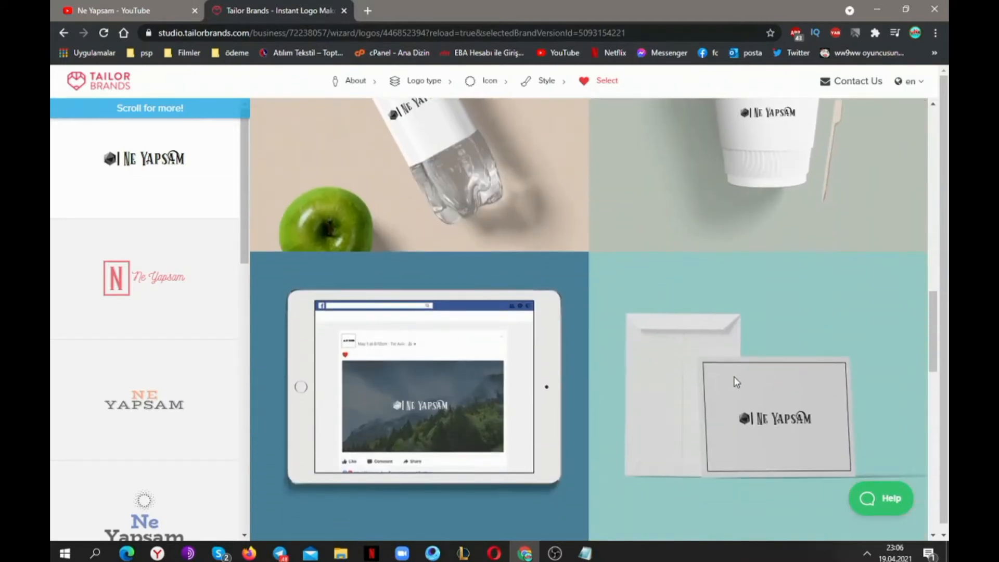
scroll(269, 367, up, 4)
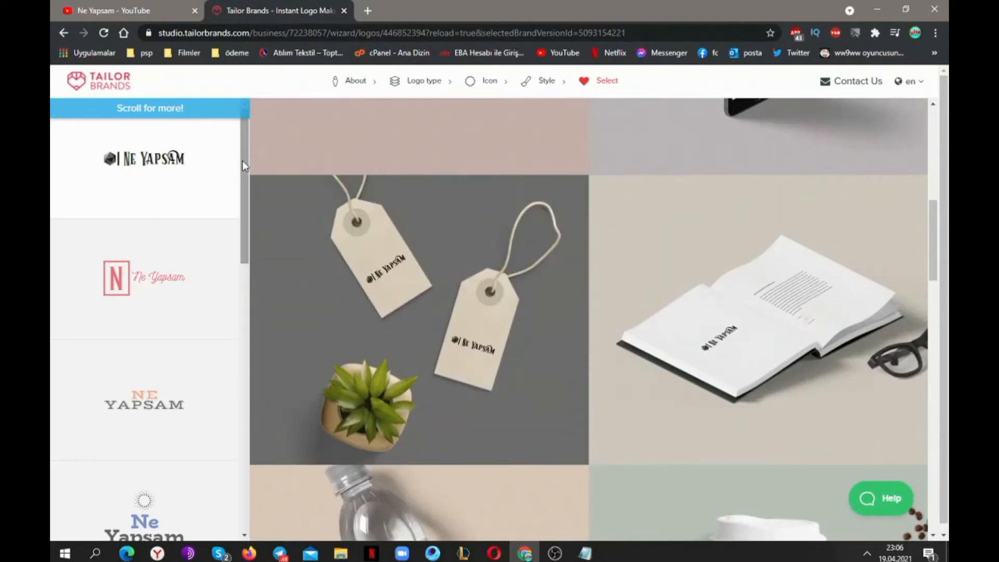
scroll(177, 208, down, 1)
click(174, 217)
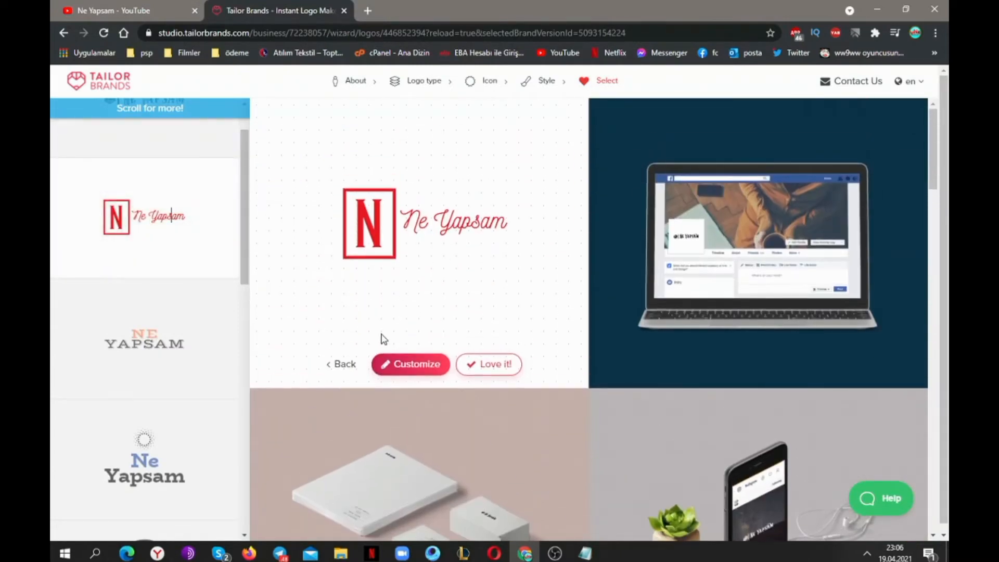
click(165, 364)
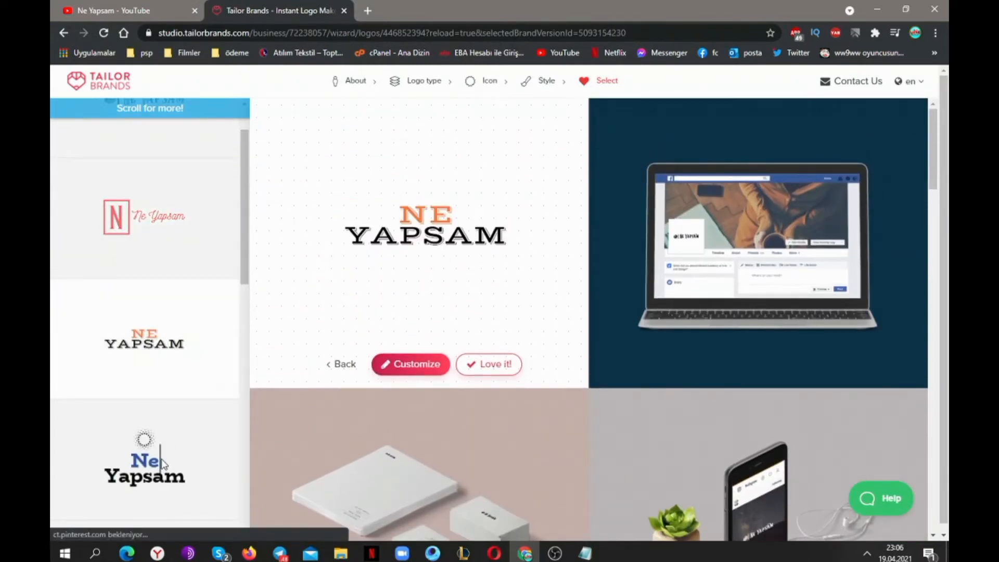
click(162, 463)
scroll(151, 344, down, 6)
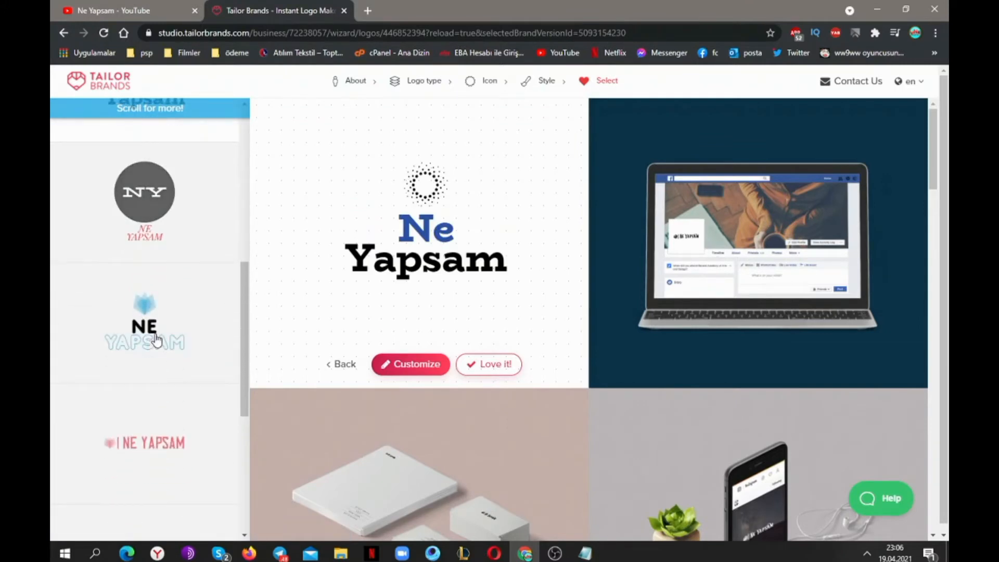
scroll(174, 368, down, 5)
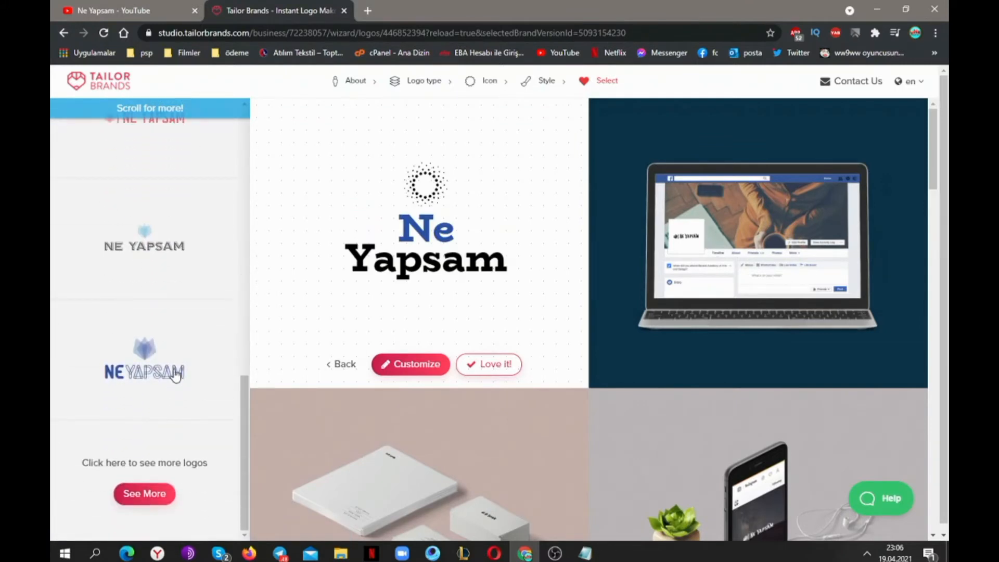
- Load more logo proposals twice, previewing the blue brush-ring logo and the red-and-black one with a dotted ring beside the name
click(148, 487)
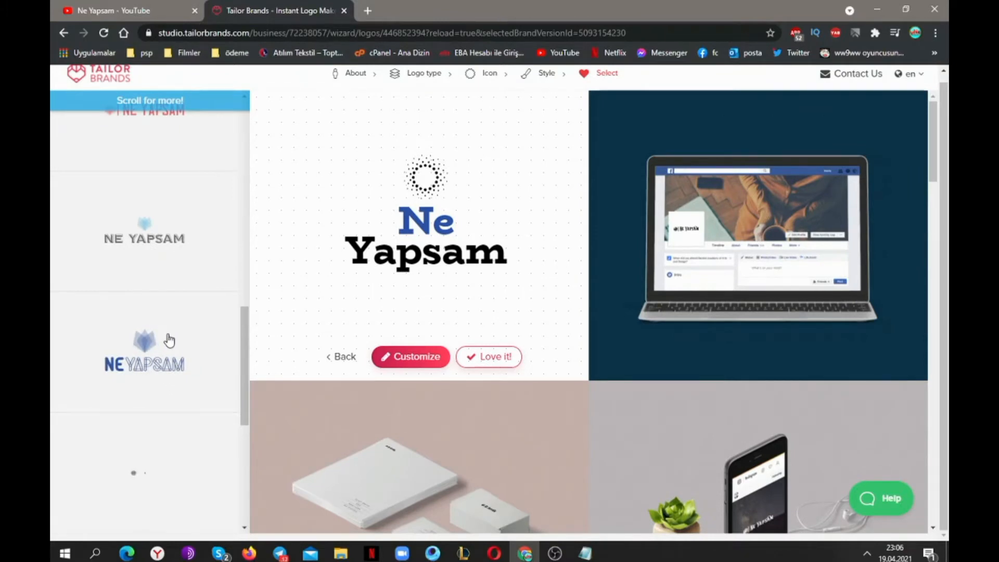
scroll(166, 333, down, 4)
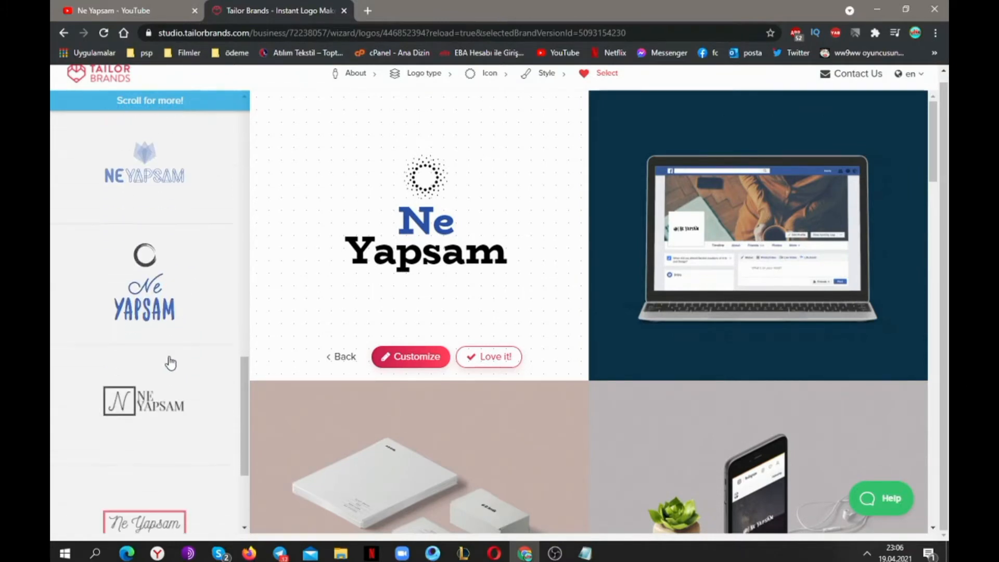
click(164, 307)
scroll(171, 338, down, 3)
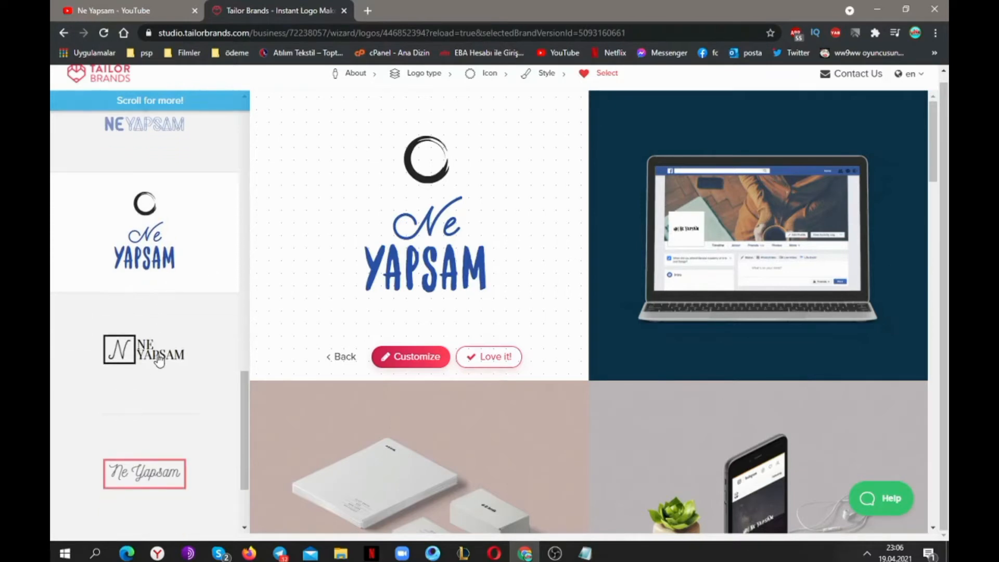
click(159, 486)
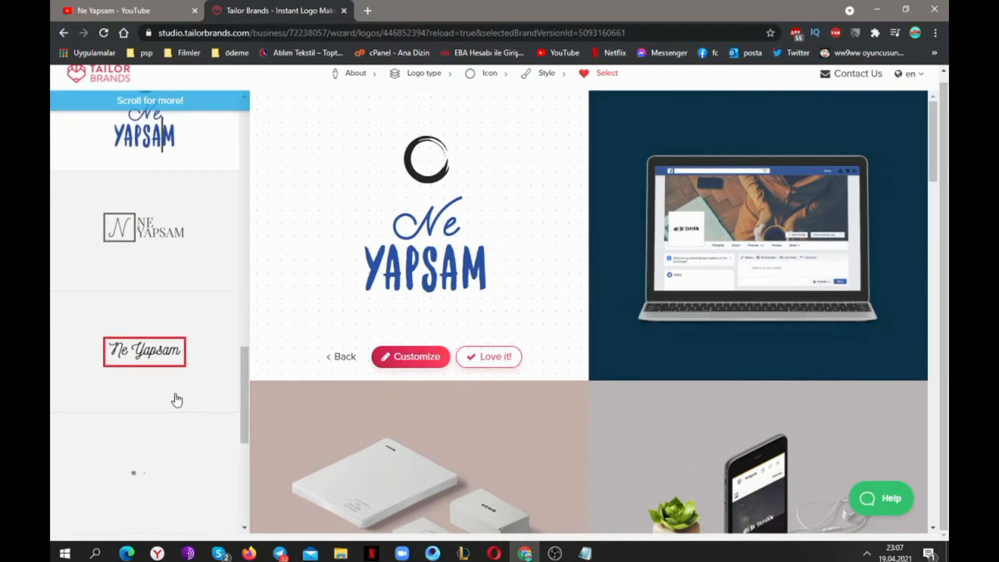
scroll(177, 399, down, 5)
scroll(184, 381, down, 2)
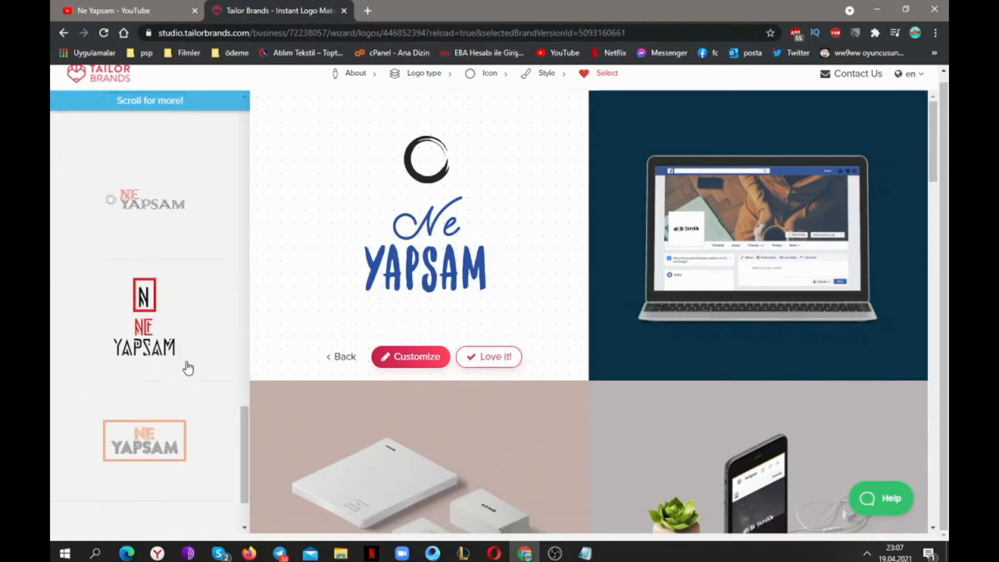
click(170, 188)
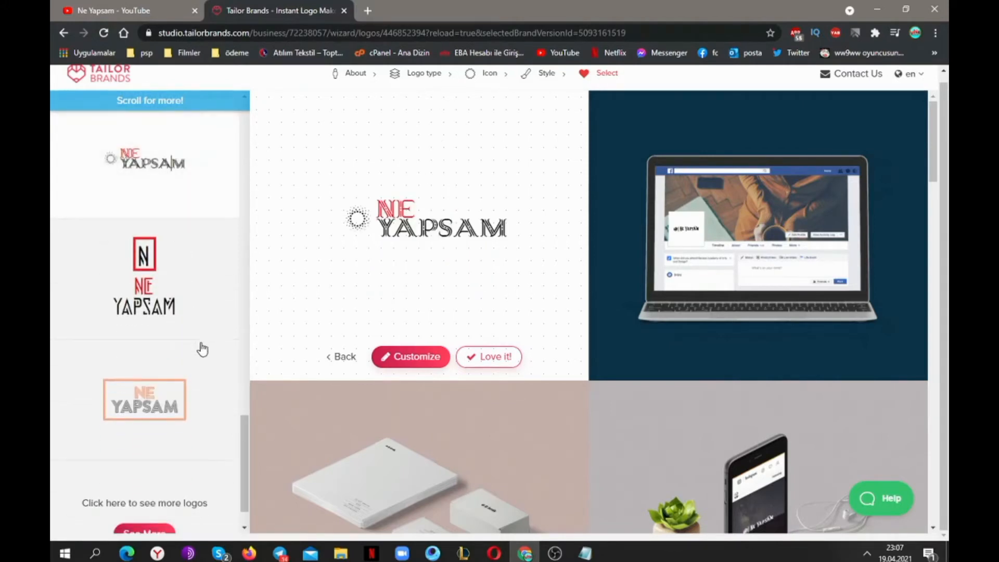
- Load more logo proposals, preview the NY monogram logo with the orange name, and look through the product mockups
scroll(197, 375, down, 1)
click(151, 489)
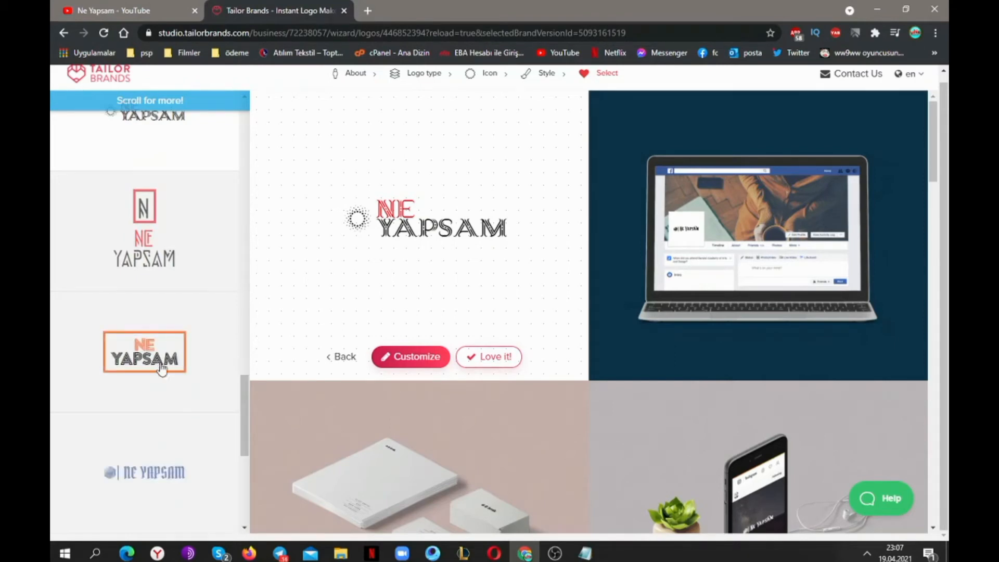
scroll(219, 407, down, 7)
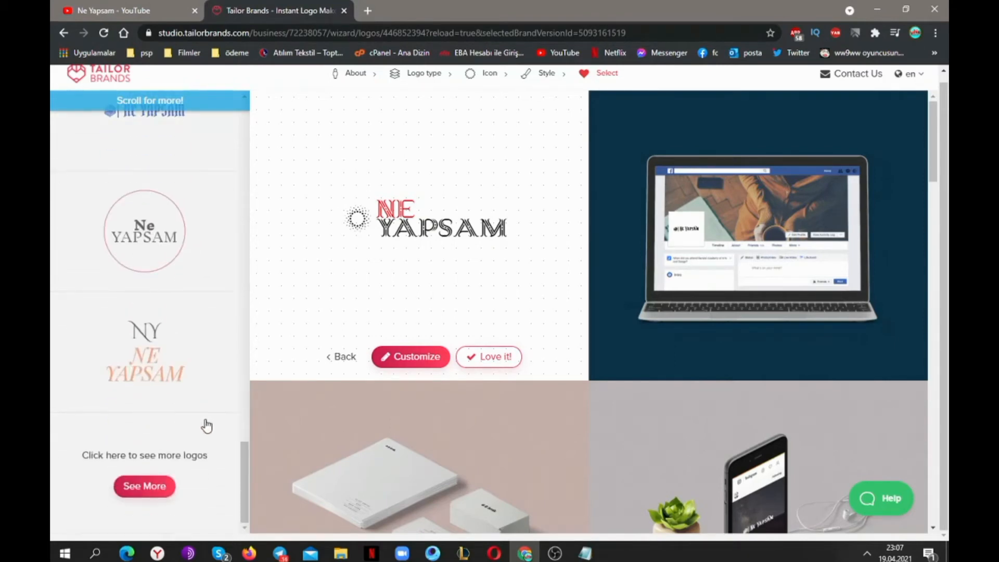
click(165, 372)
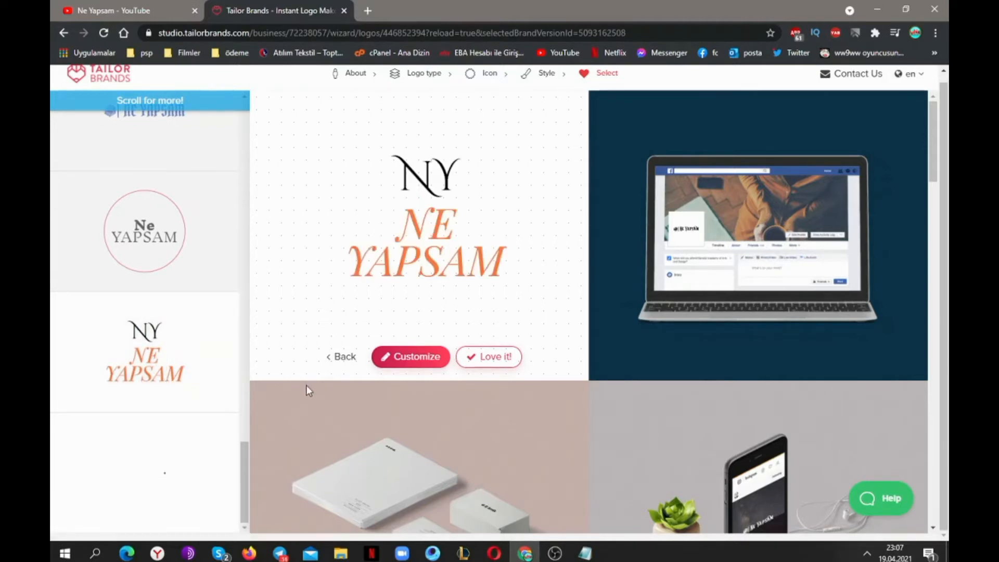
scroll(165, 382, down, 4)
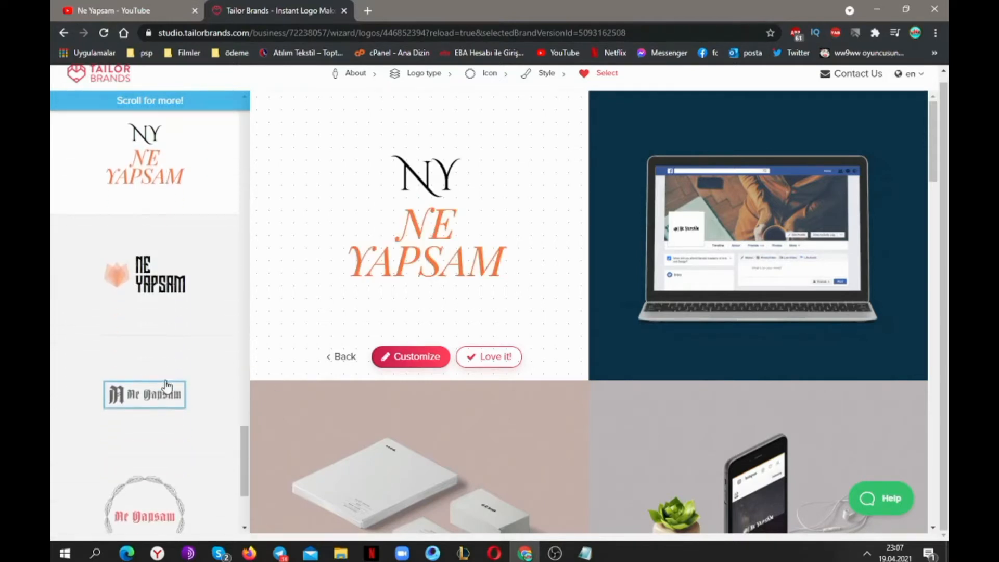
scroll(165, 385, down, 3)
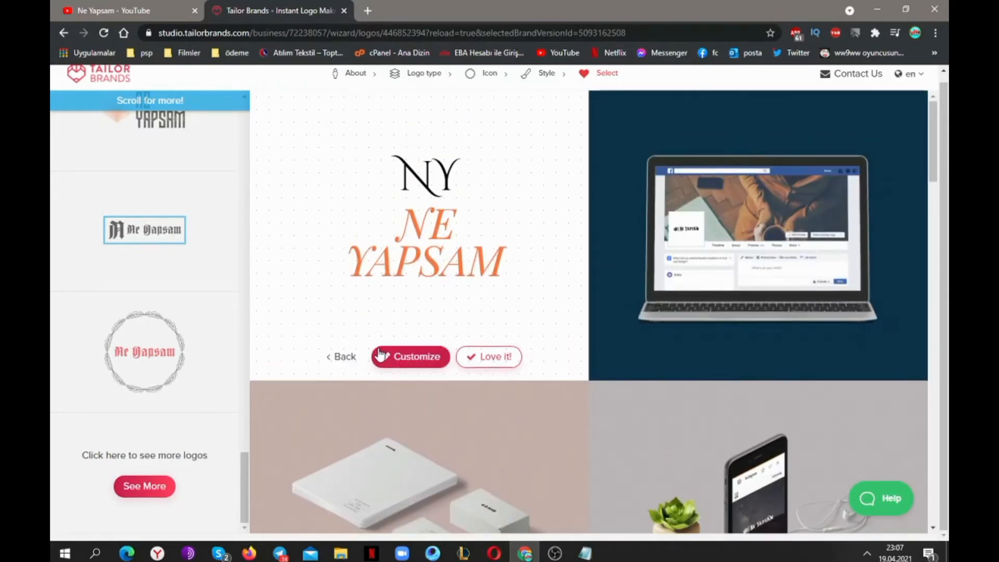
scroll(475, 359, down, 7)
scroll(721, 387, down, 10)
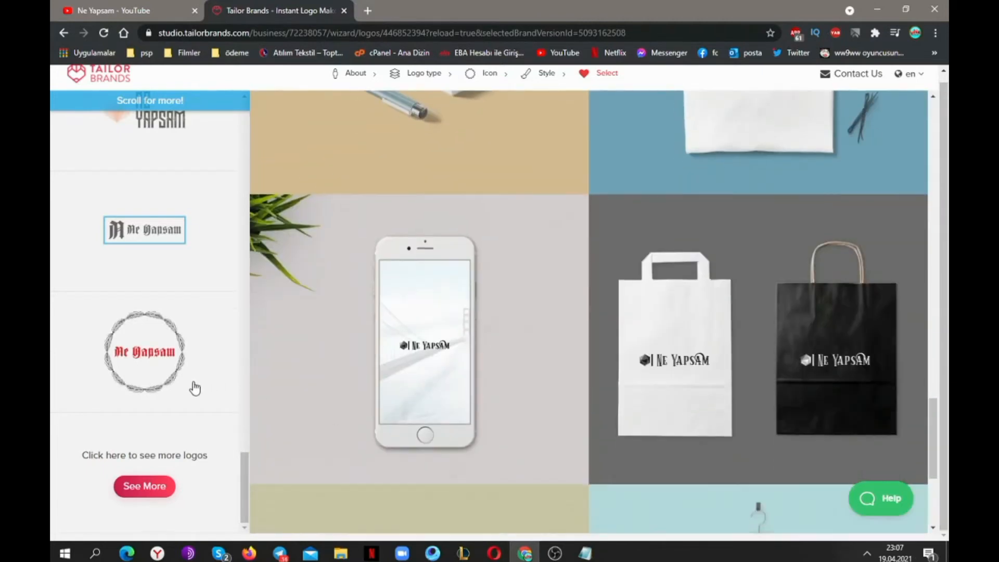
- Load further batches of Ne Yapsam logo proposals and browse the new designs
click(168, 485)
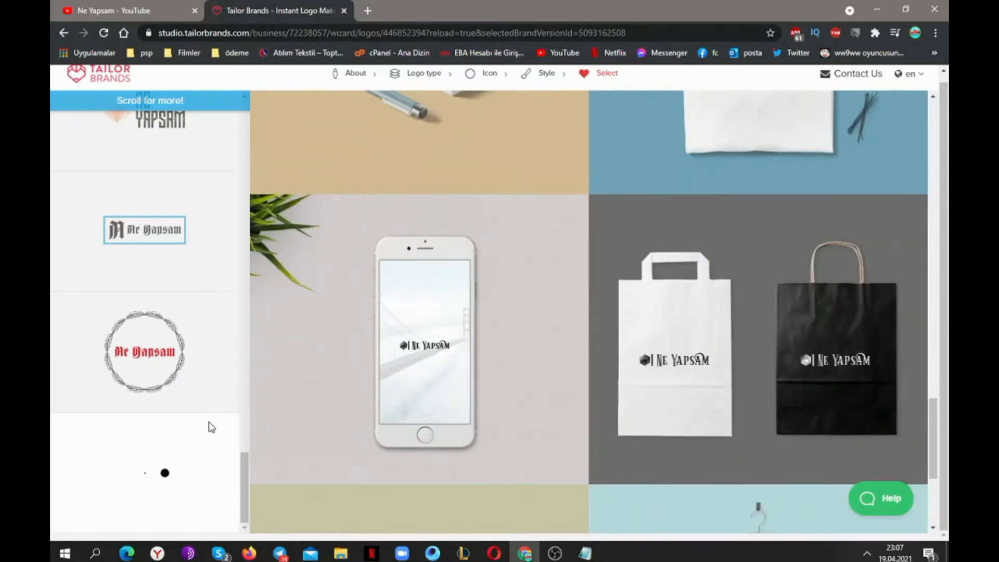
scroll(215, 424, down, 7)
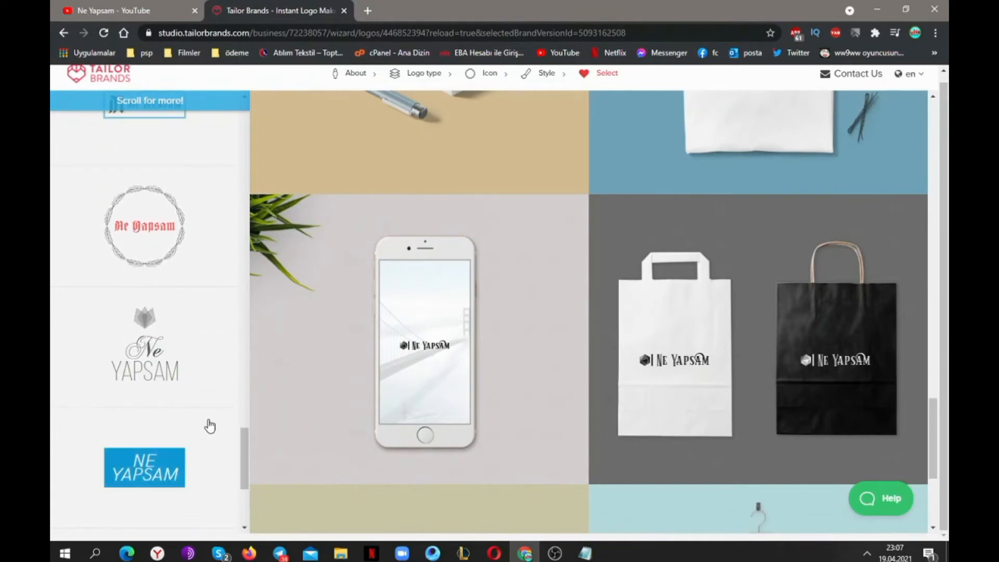
scroll(209, 426, down, 1)
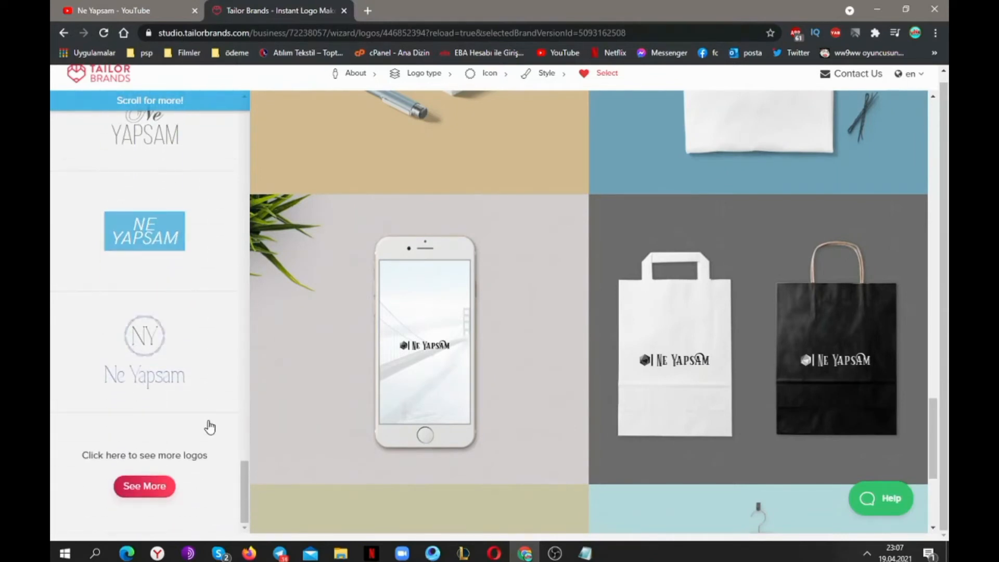
click(148, 484)
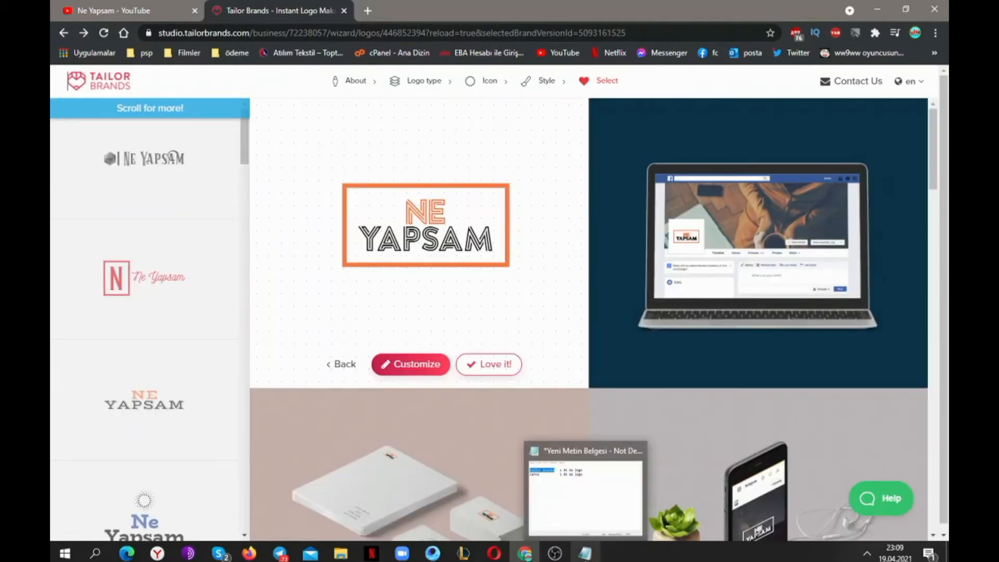
- Copy the word Canva from the Notepad note and search Google for it in Chrome, leaving the Tailor Brands page
click(585, 553)
double_click(341, 214)
key(ctrl+c)
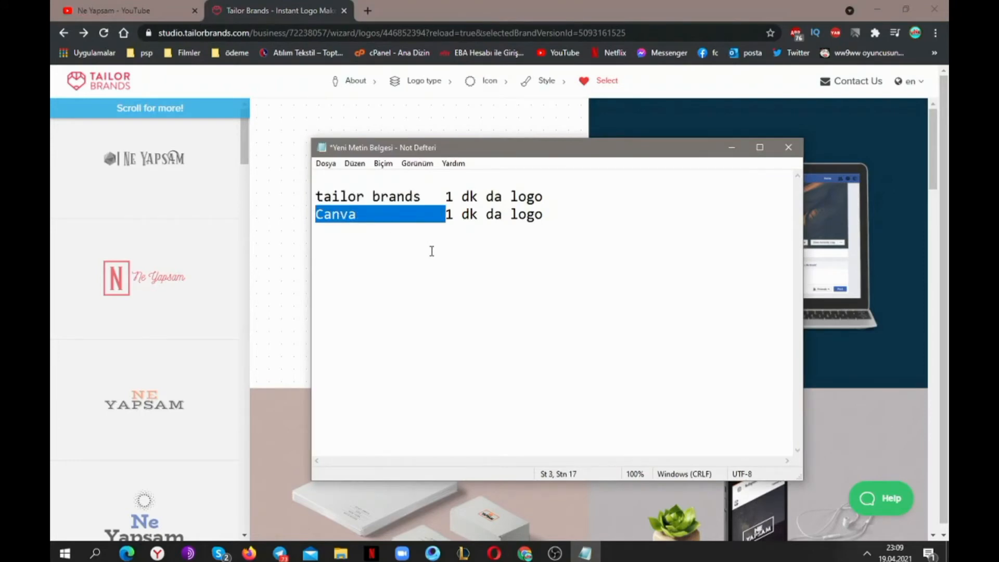
click(277, 39)
key(ctrl+v)
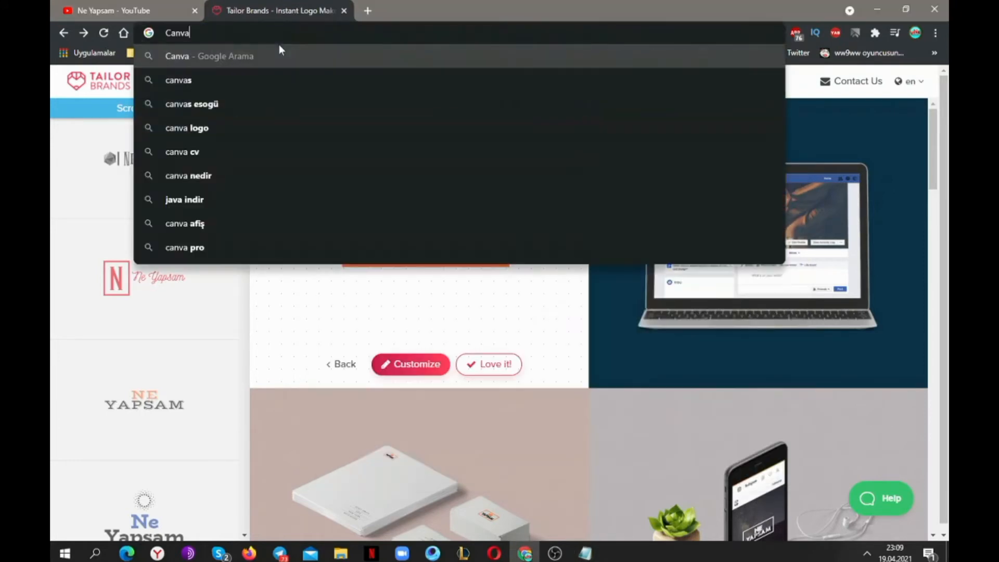
click(271, 55)
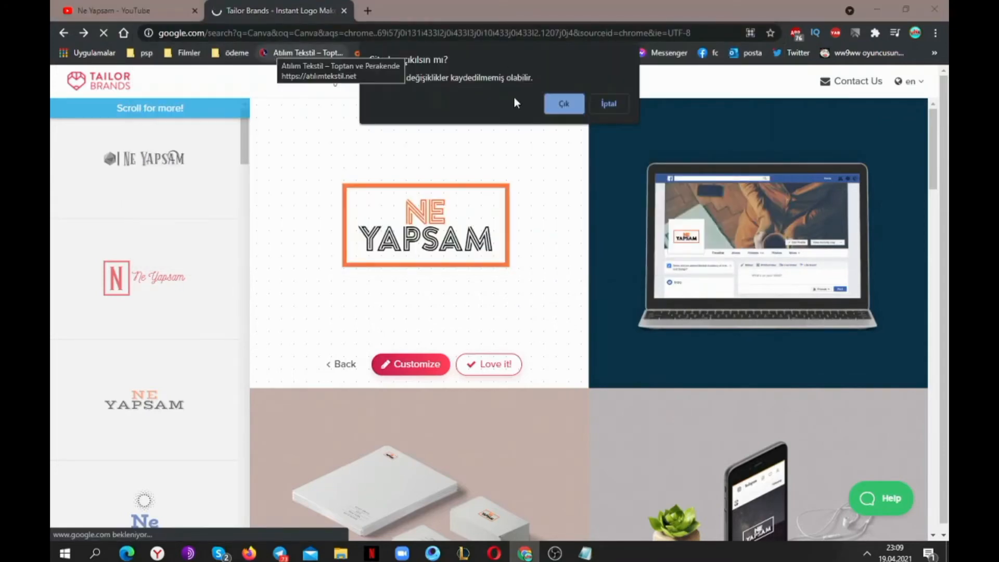
click(567, 103)
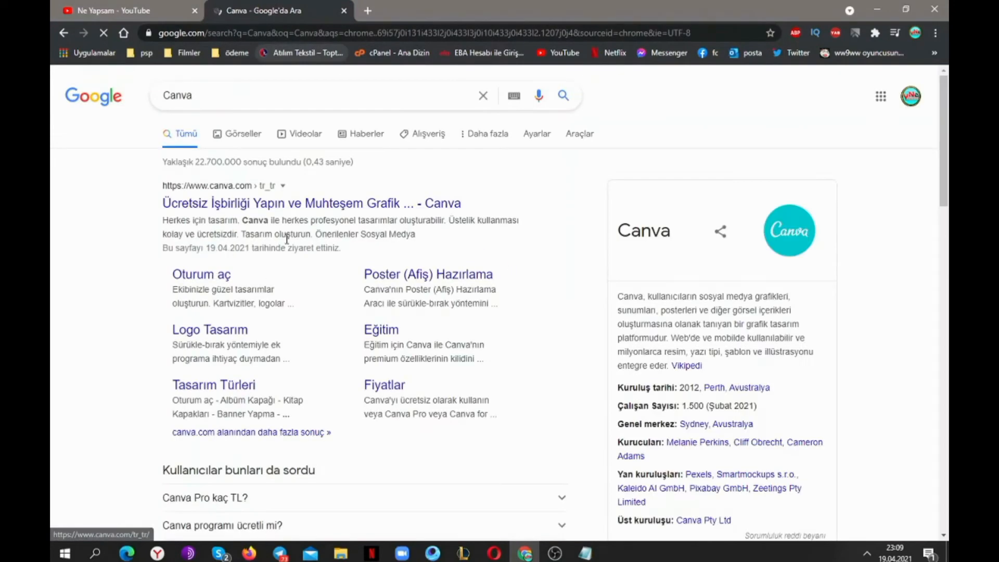
- Open the Canva website from the search results and start a new Logo design
scroll(254, 288, down, 5)
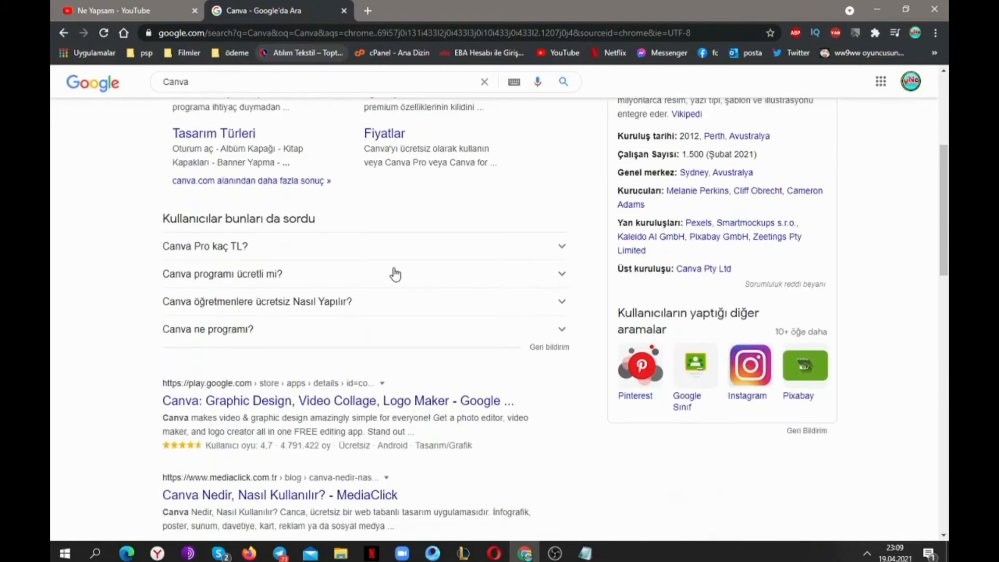
scroll(392, 272, up, 5)
click(226, 210)
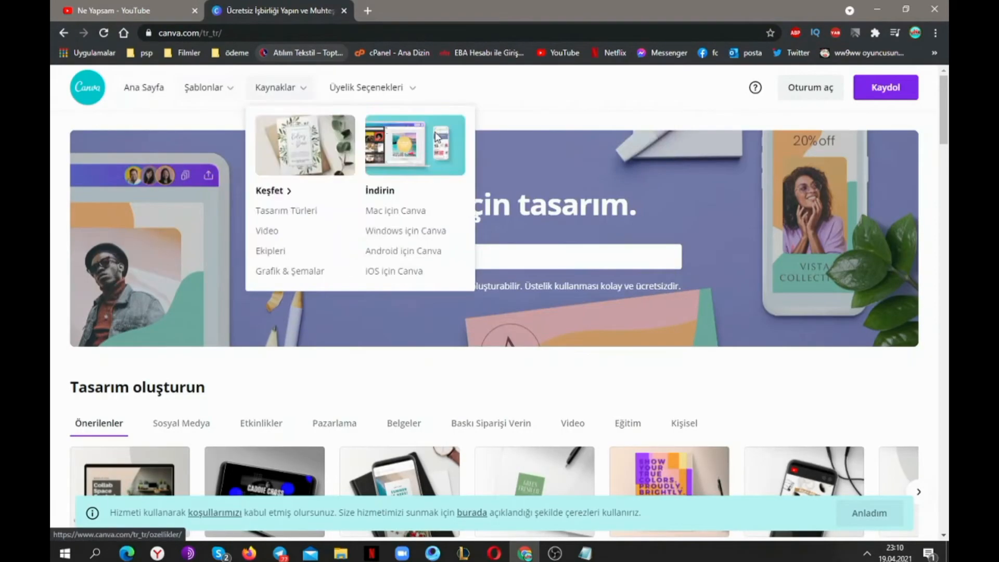
scroll(422, 349, down, 3)
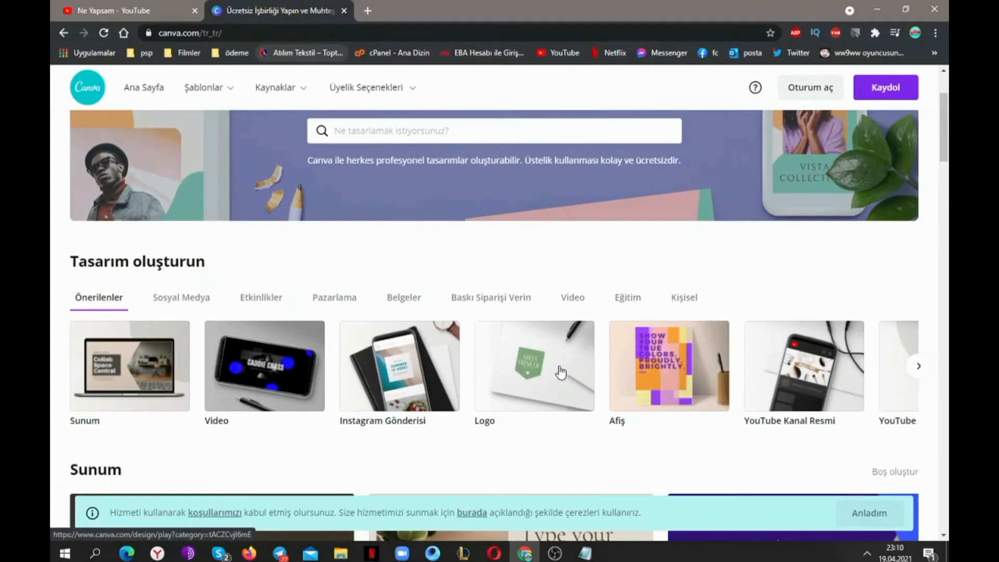
click(499, 273)
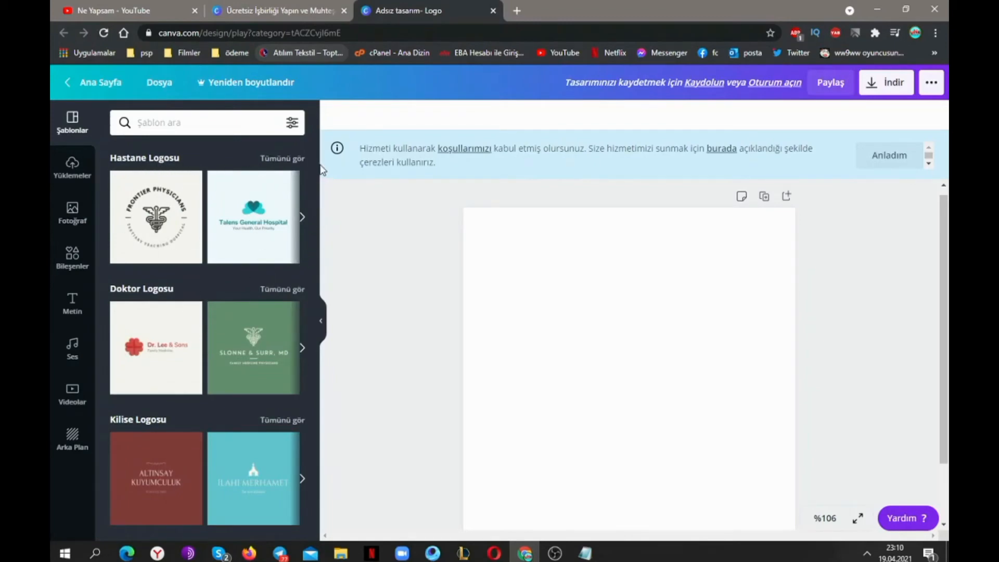
- Browse the logo templates, show all Animasyonlu Logo templates and apply the BlipCo. one to the page
drag(315, 169, 341, 260)
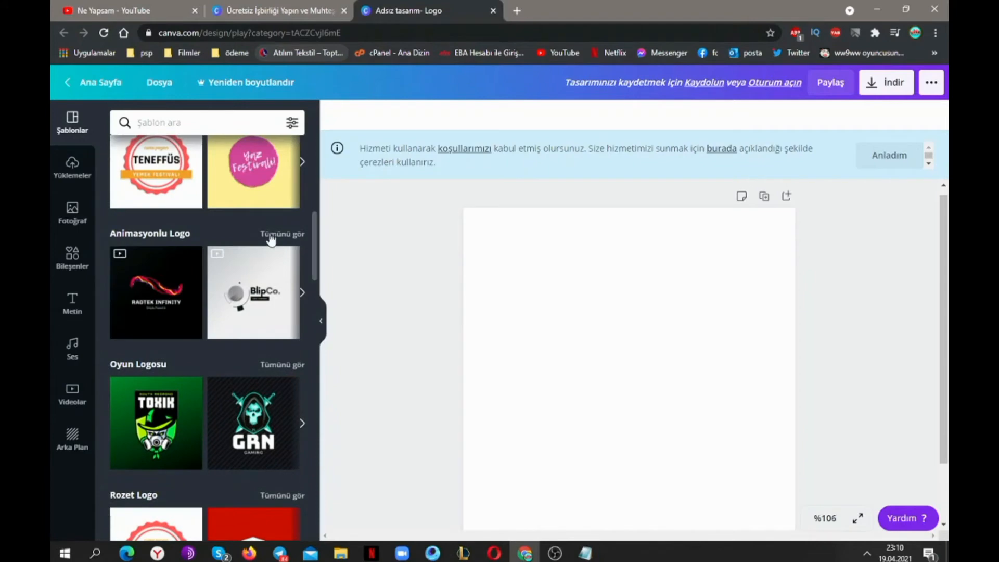
click(302, 293)
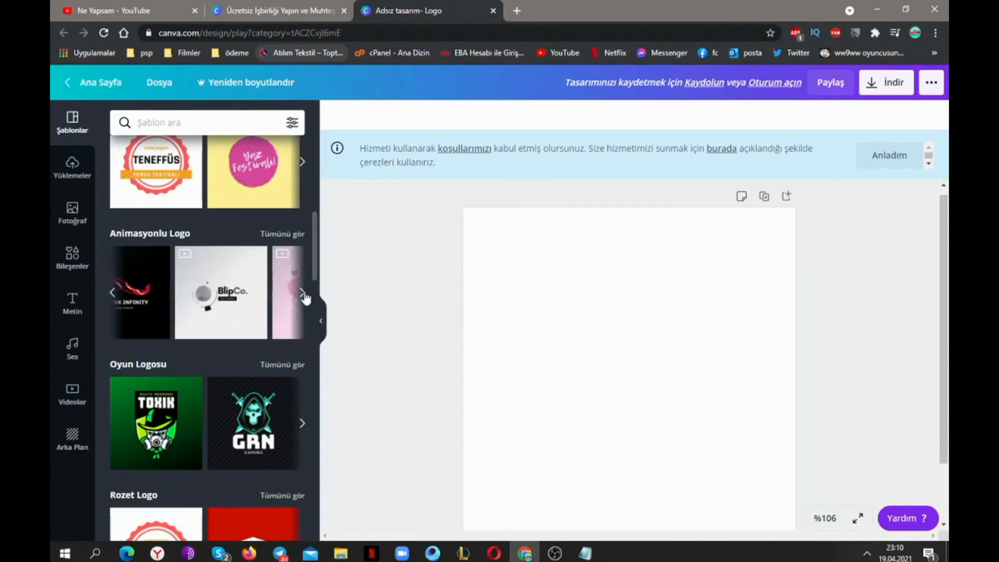
click(302, 293)
click(292, 237)
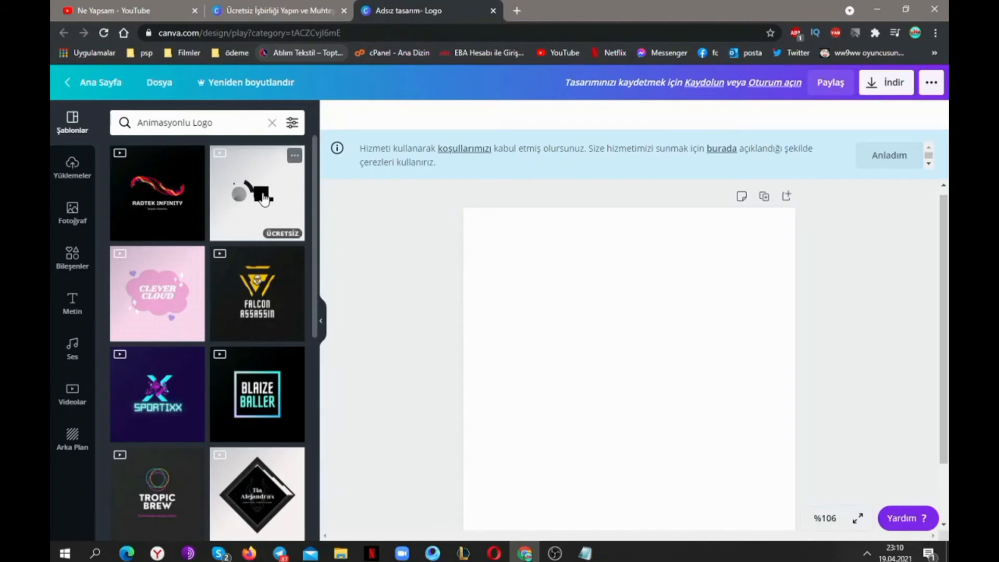
click(292, 224)
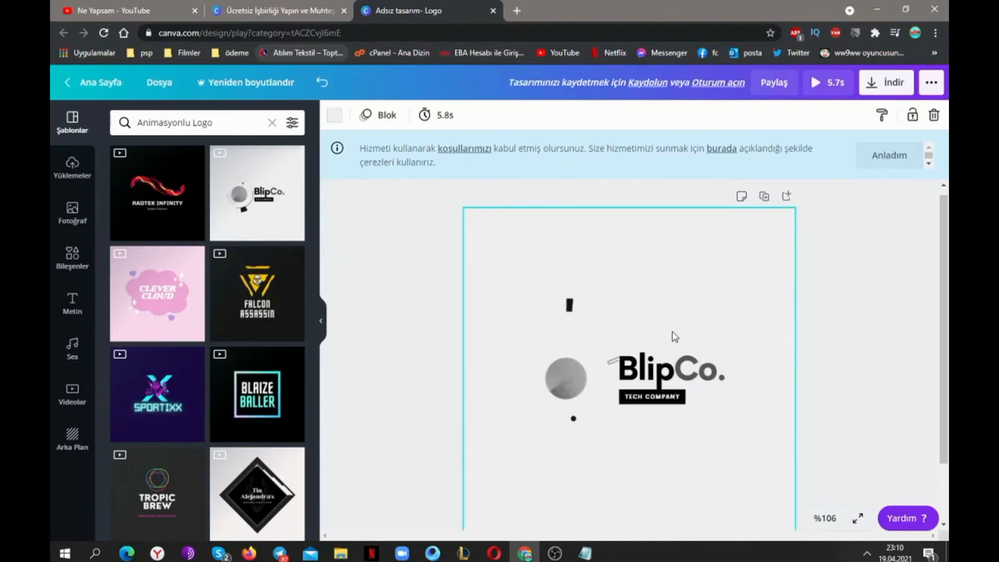
- Replace the BlipCo. title with "Ne Yapsam" and widen its text box so the name fits on one line
scroll(712, 306, down, 1)
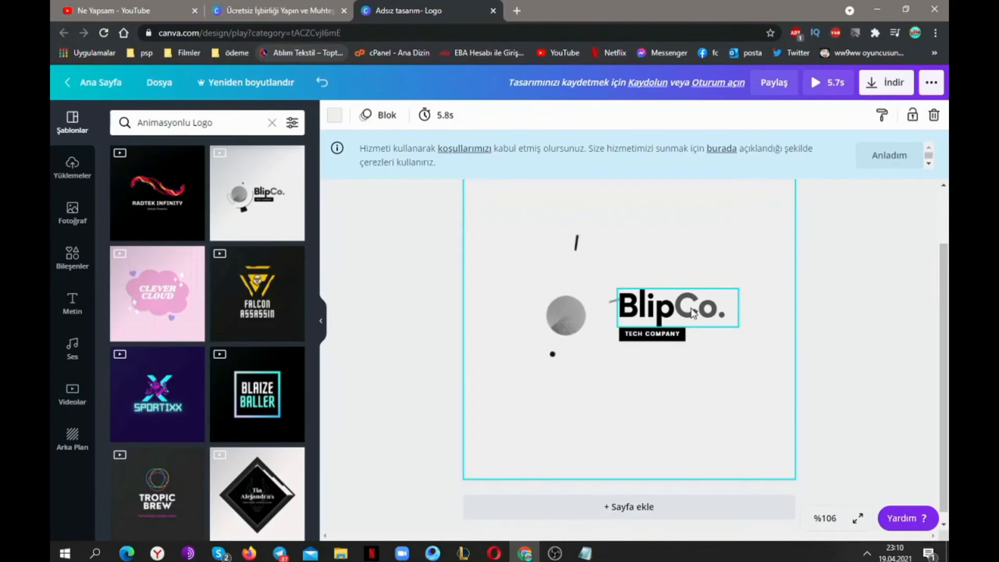
click(692, 312)
click(670, 316)
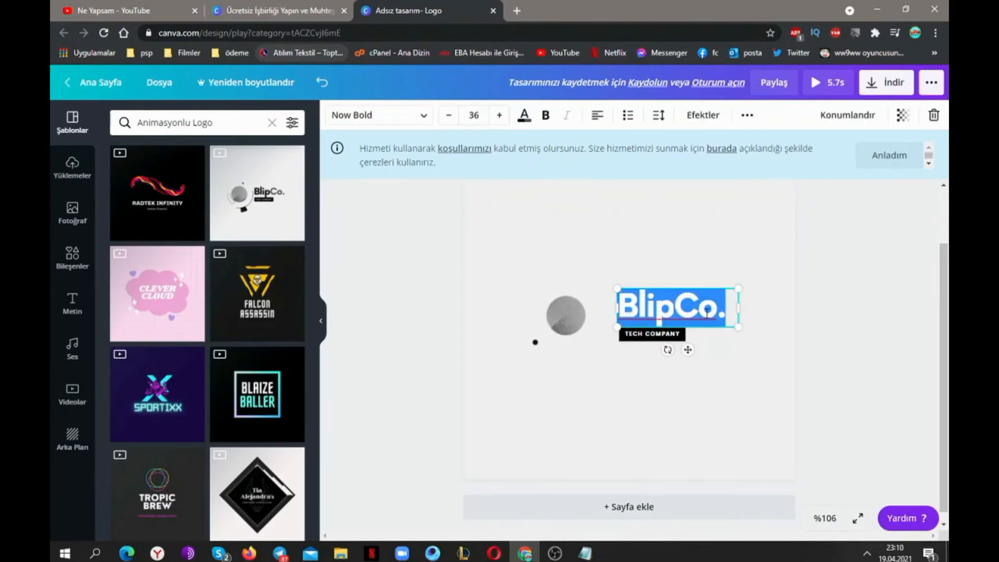
key(BackSpace)
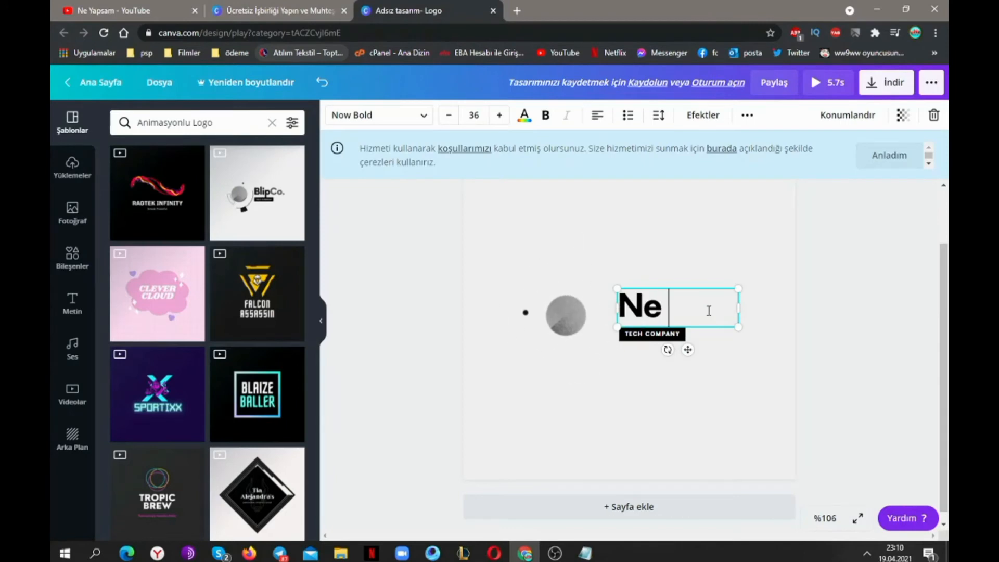
text(Ne Yapsam)
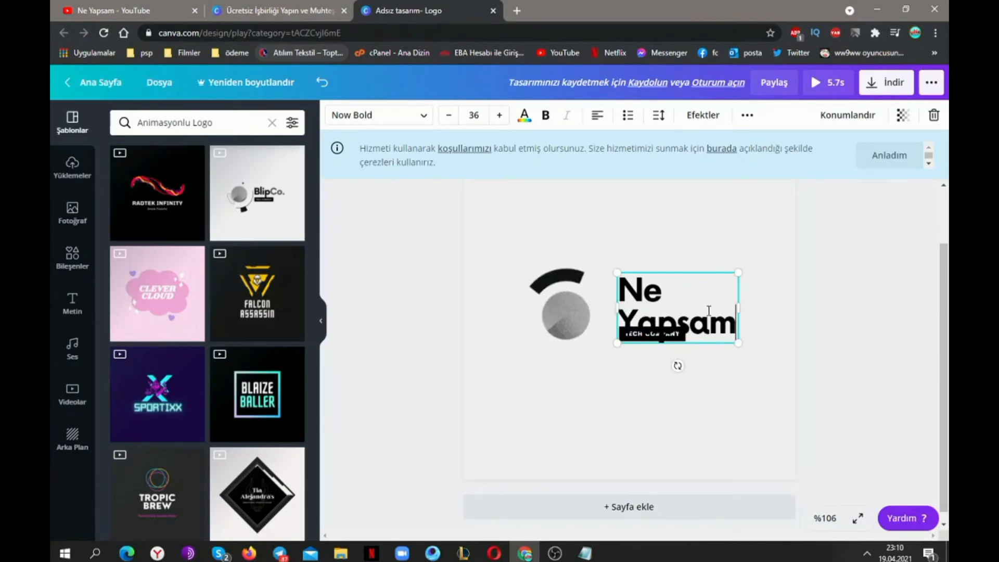
drag(738, 307, 797, 306)
click(746, 399)
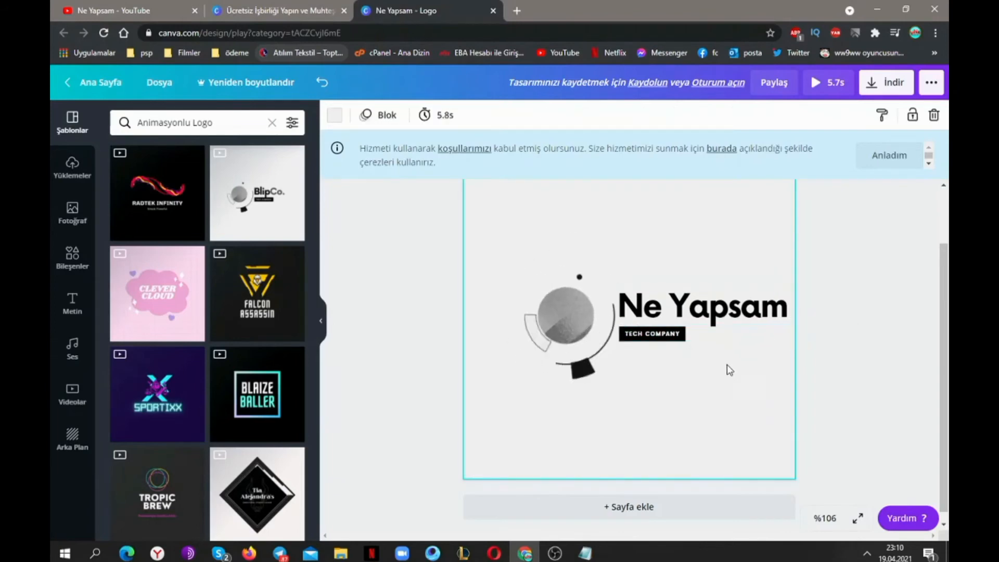
- Change the TECH COMPANY tagline to YOUTUBE and narrow its black label to a width of about 65
click(667, 339)
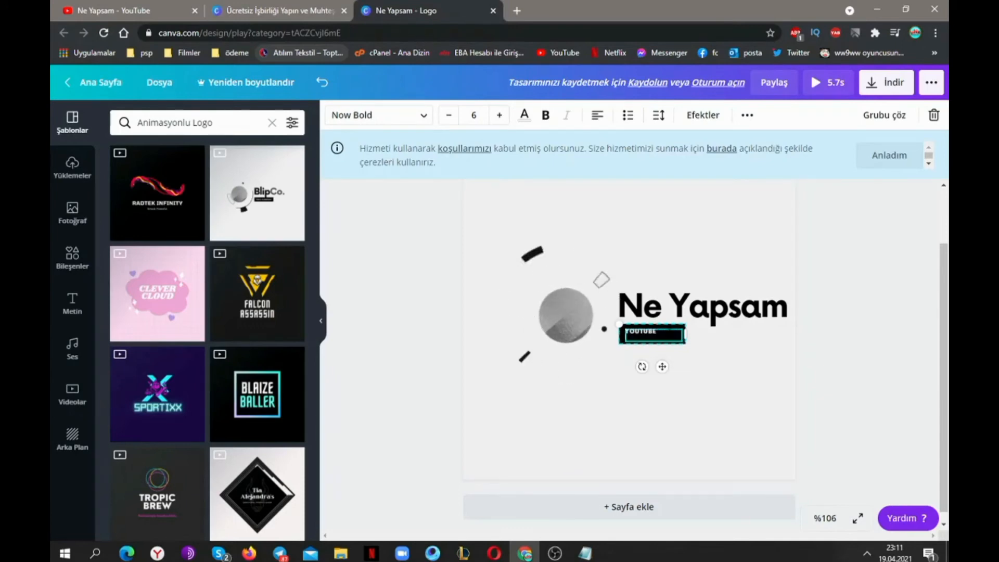
click(693, 348)
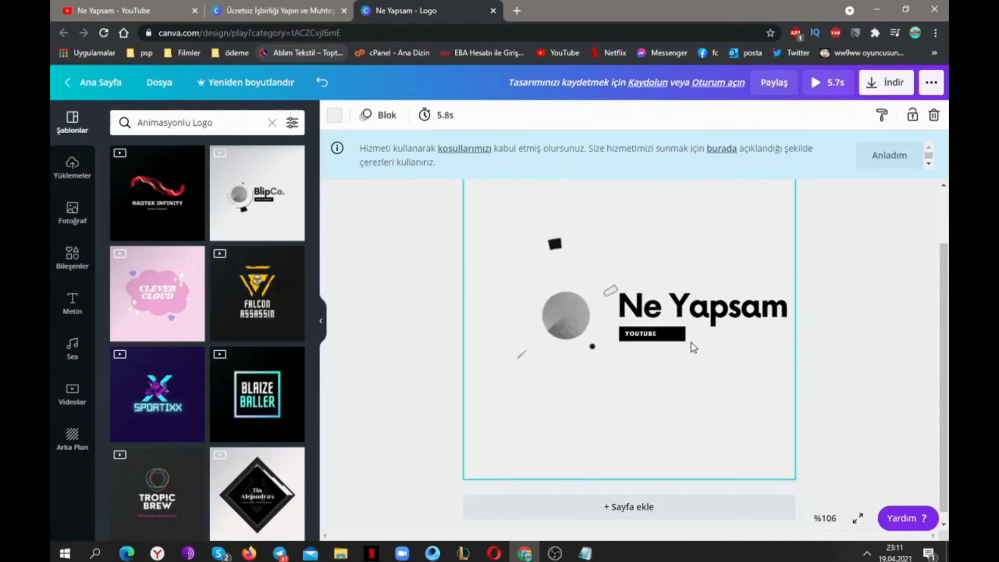
click(684, 337)
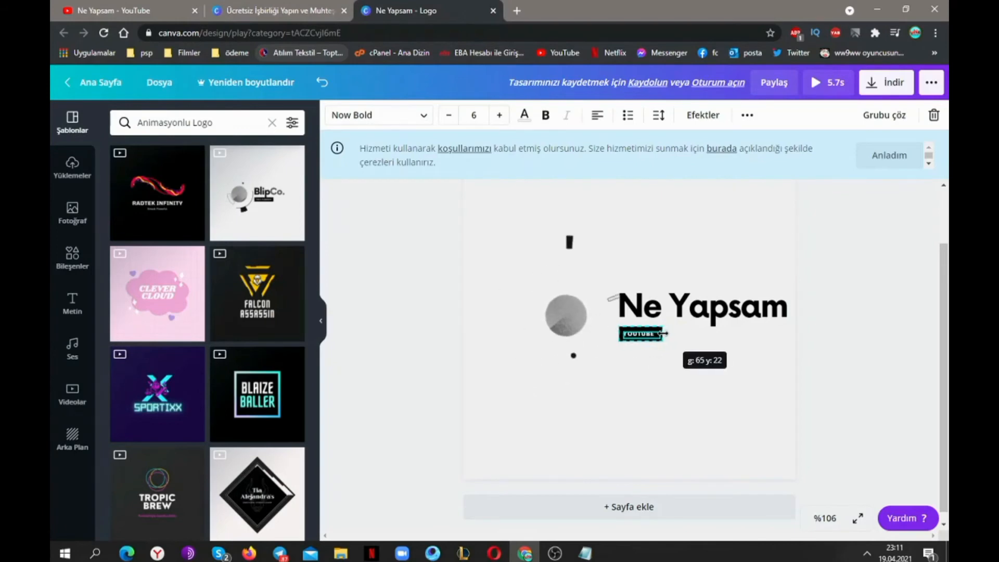
click(749, 349)
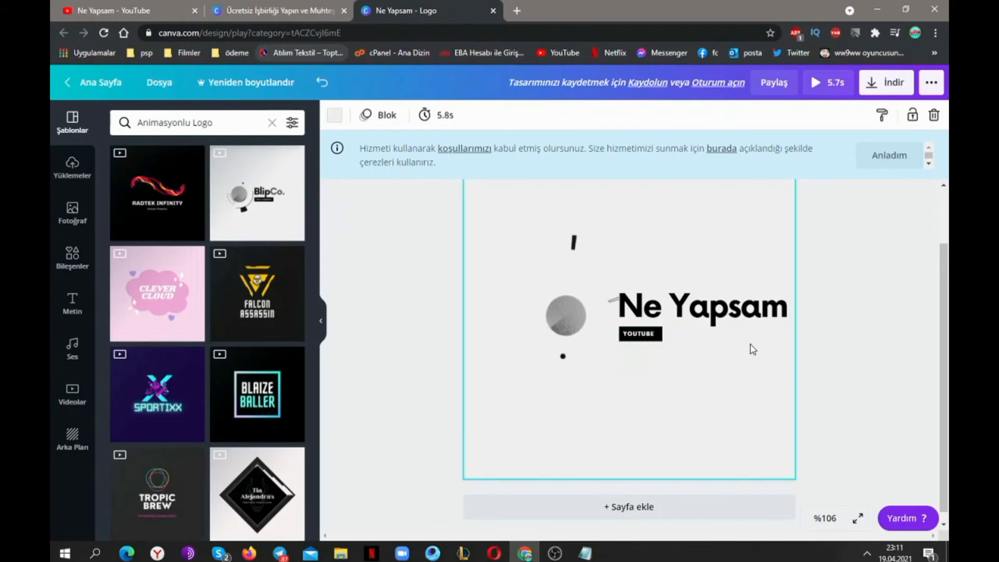
- Colour the letter "e" of "Ne" in the logo title with the dark violet from the default colours
click(664, 317)
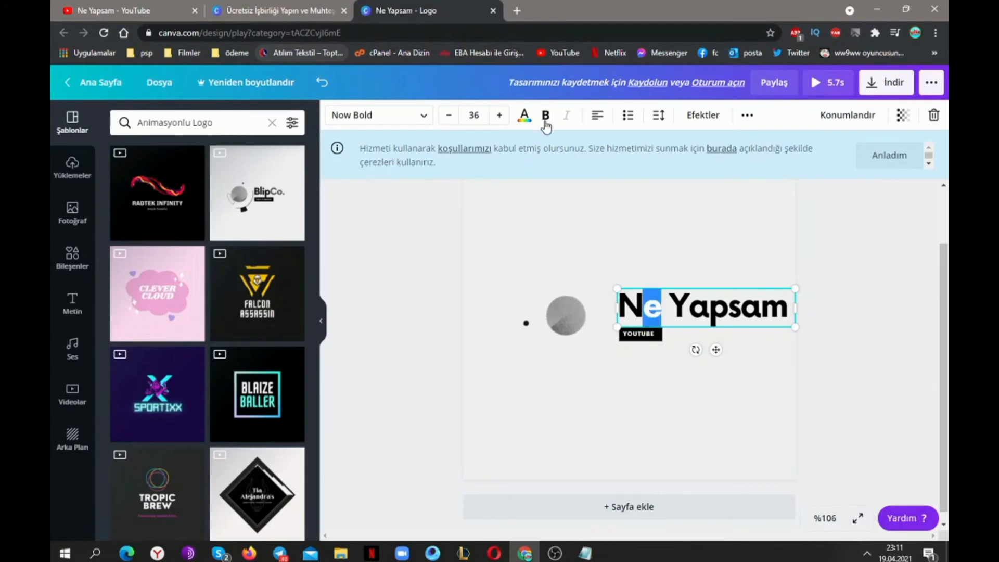
click(526, 117)
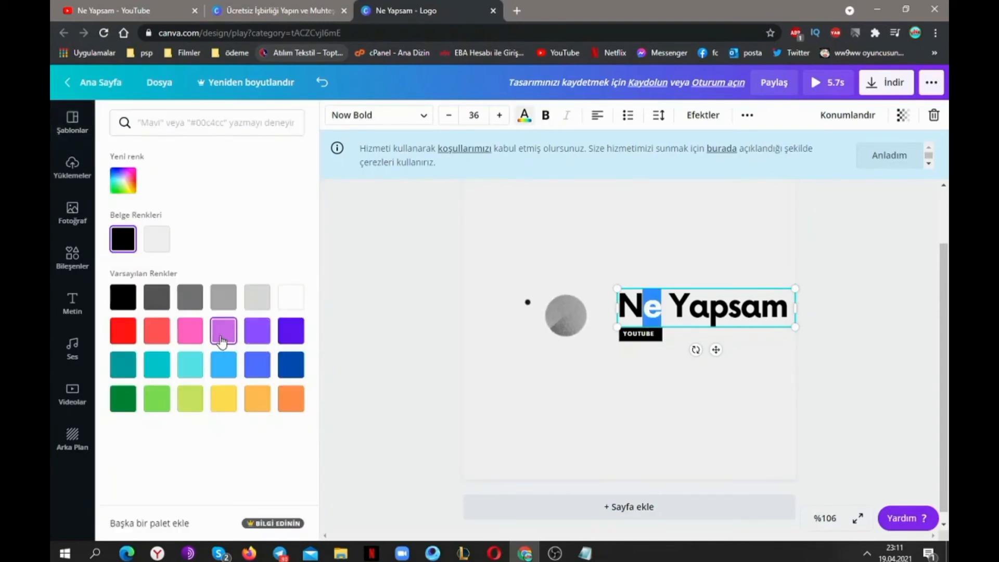
click(291, 332)
click(668, 409)
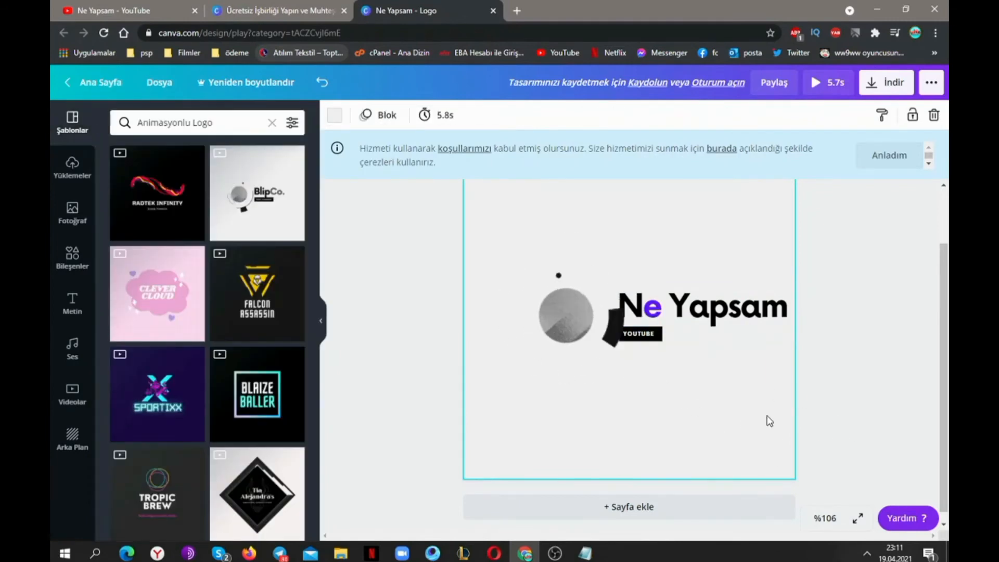
scroll(767, 418, up, 1)
scroll(765, 422, down, 1)
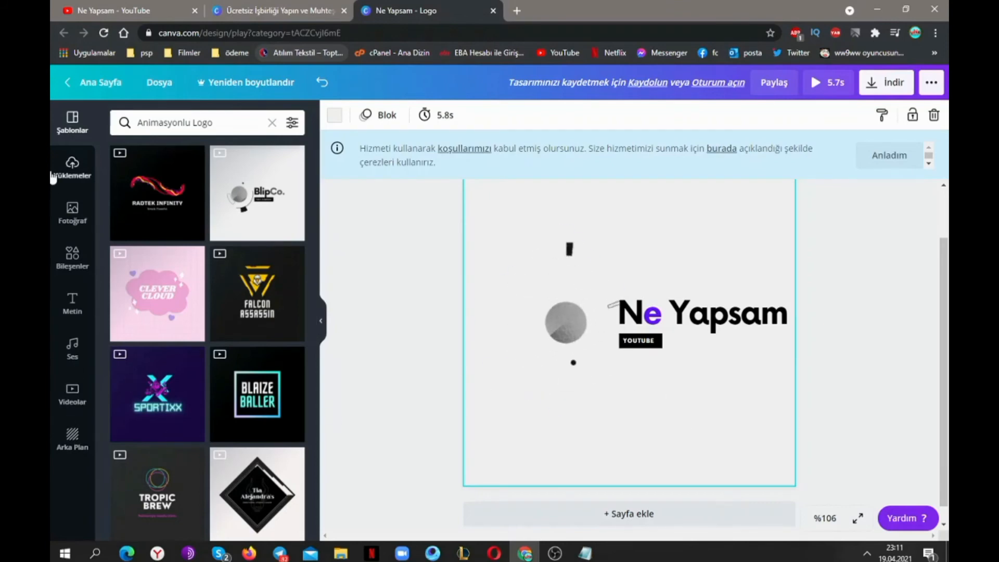
- Browse the design elements, examining the Öne çıkan, Şekiller, Çerçeveler and Grafikler collections for something to add to the logo
click(77, 276)
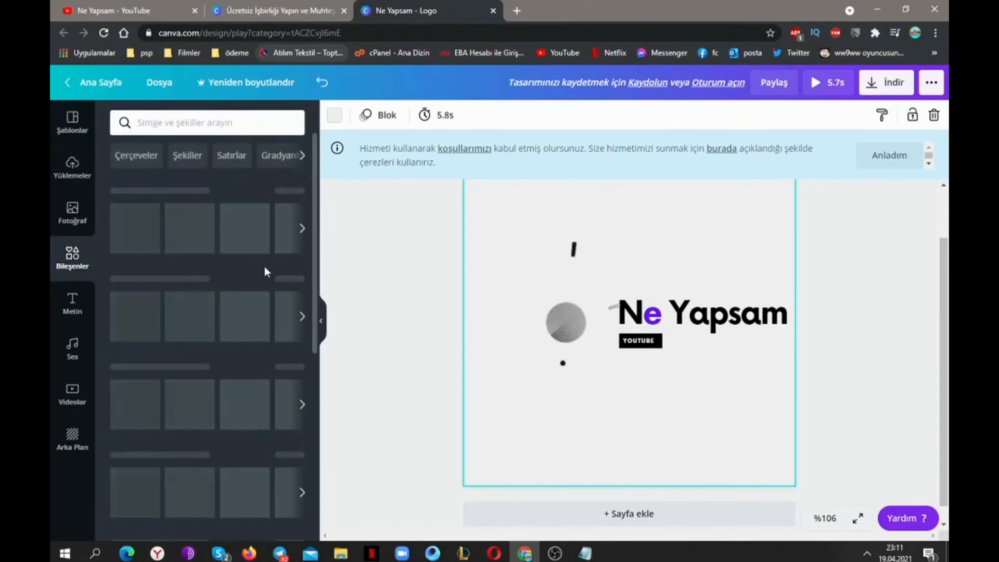
scroll(255, 322, down, 4)
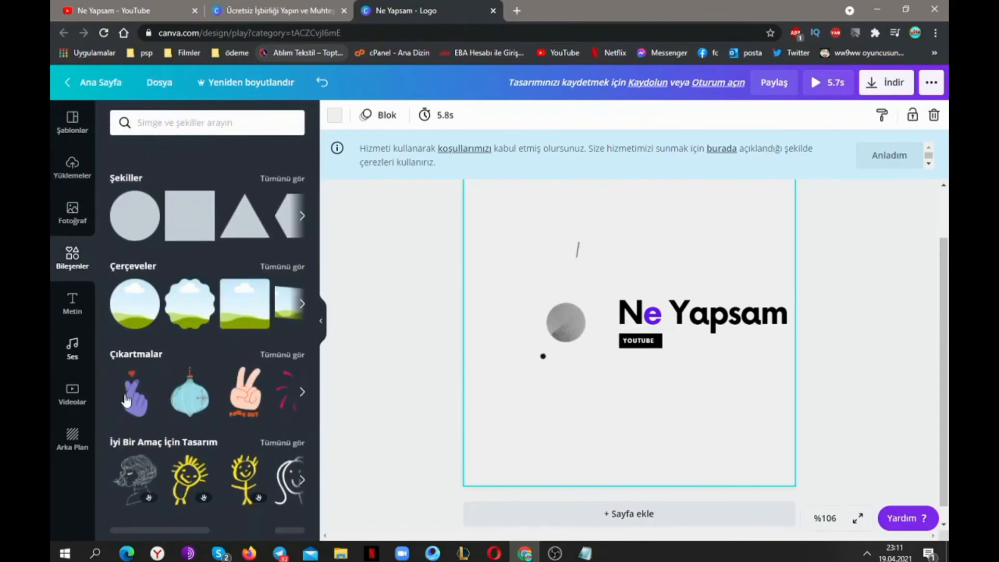
scroll(230, 367, up, 1)
scroll(230, 367, up, 3)
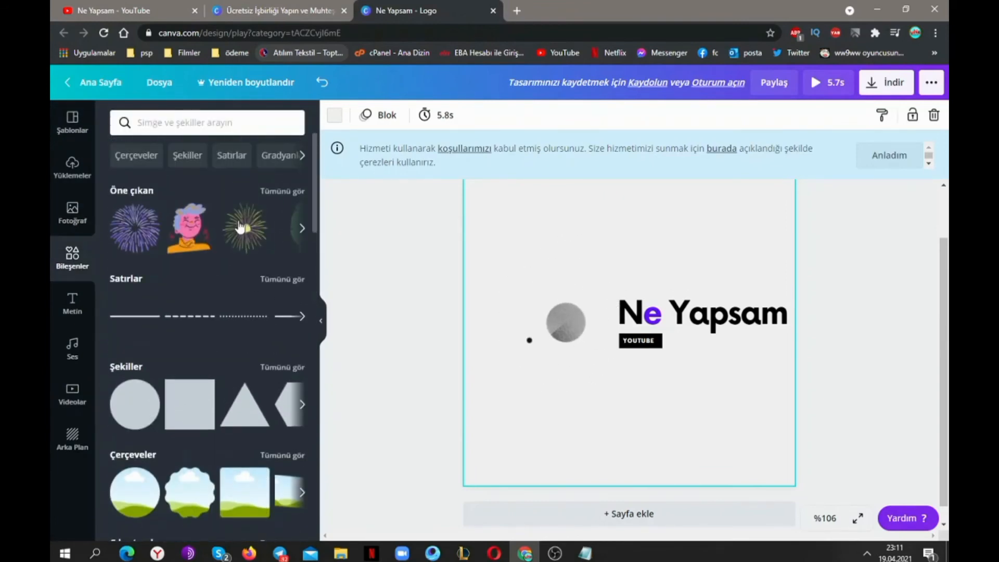
click(302, 229)
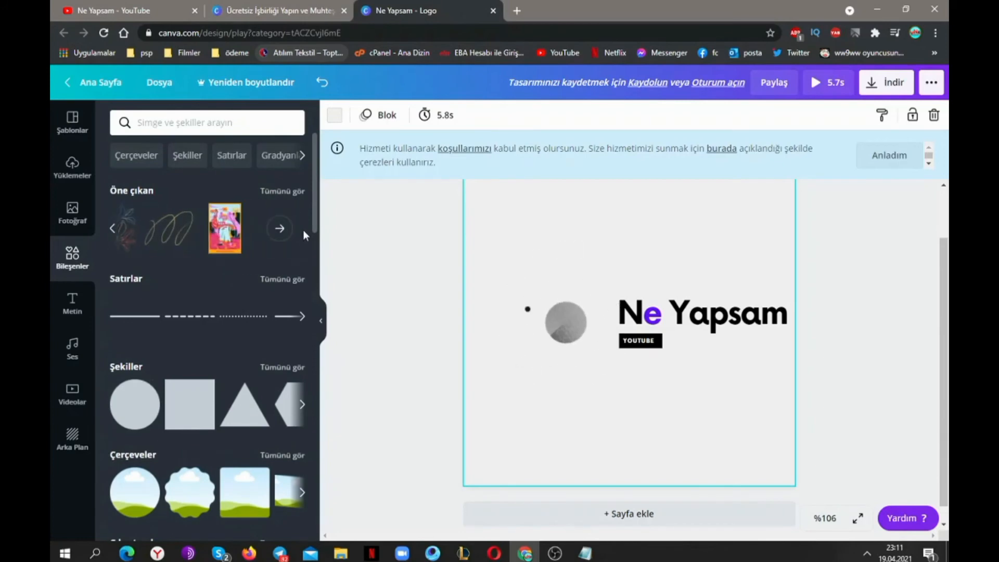
scroll(245, 275, down, 4)
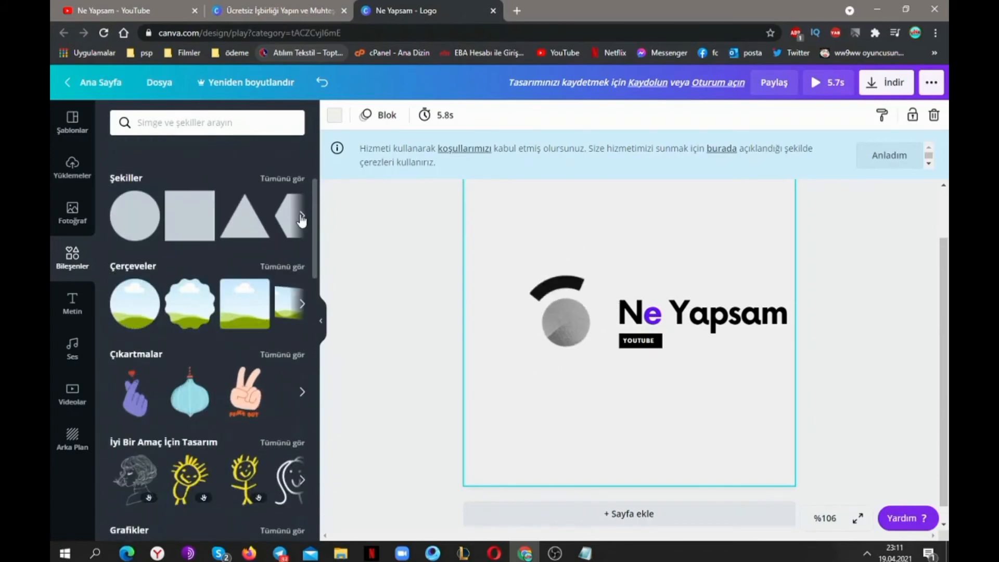
click(302, 215)
click(301, 216)
scroll(270, 276, down, 1)
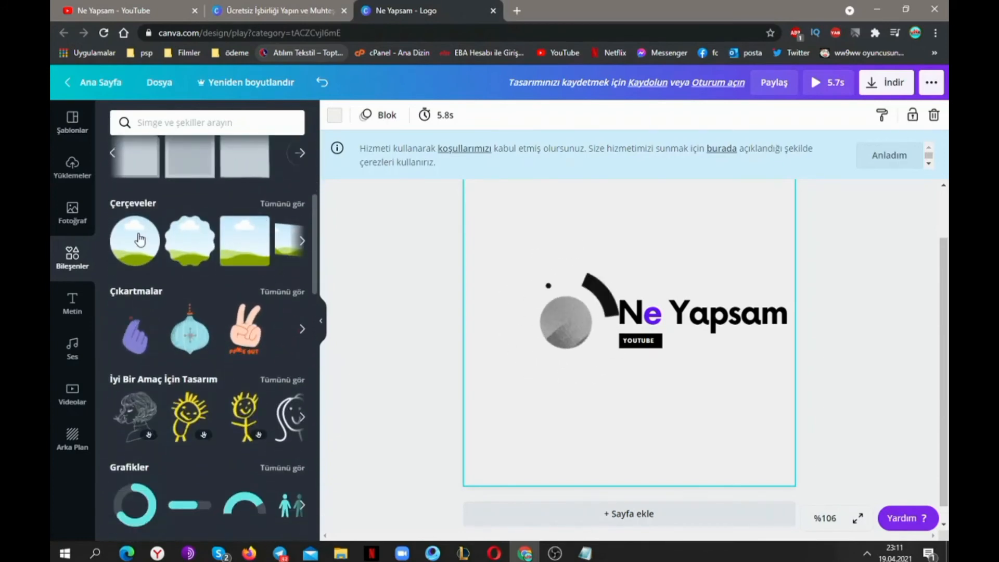
click(297, 243)
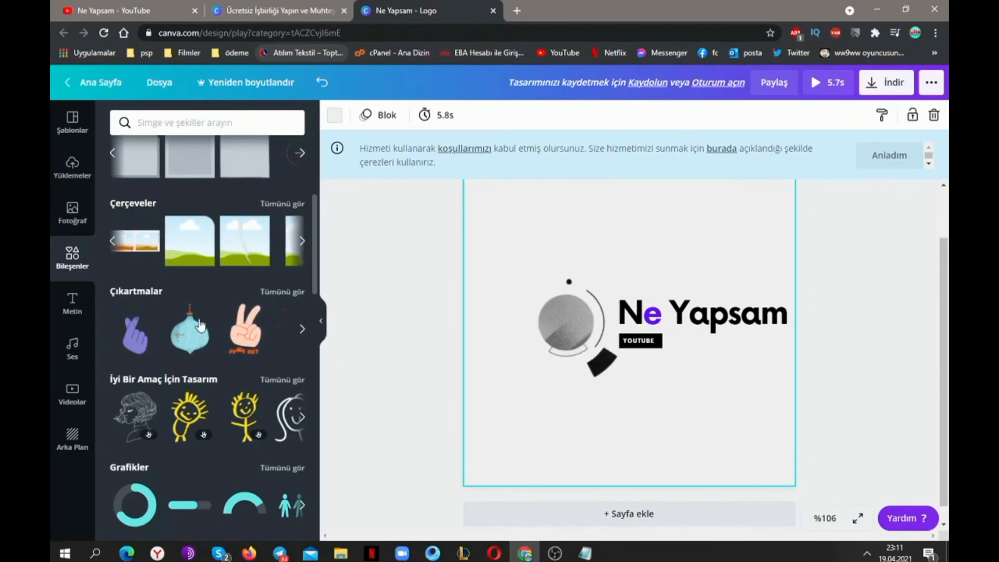
scroll(203, 333, down, 5)
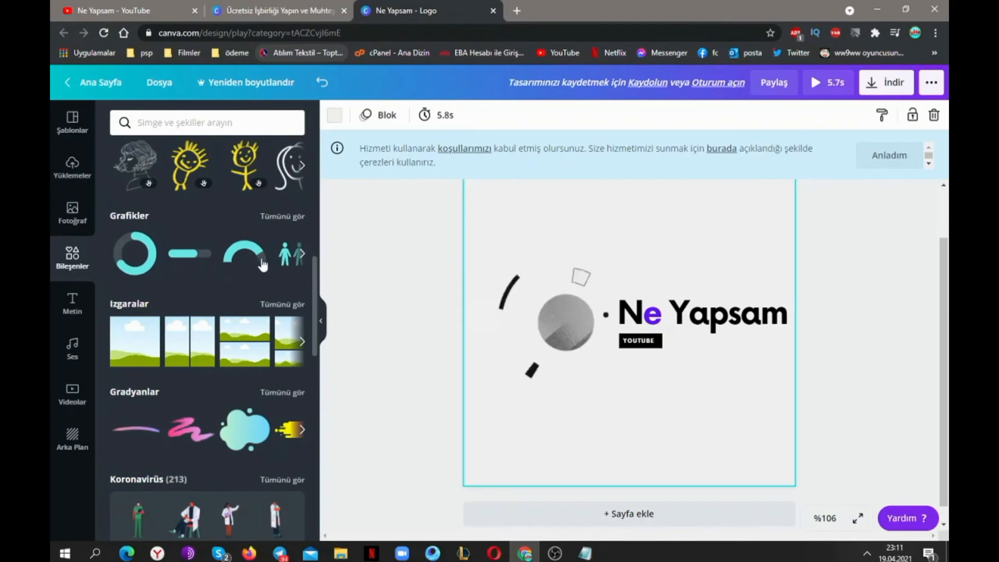
click(302, 254)
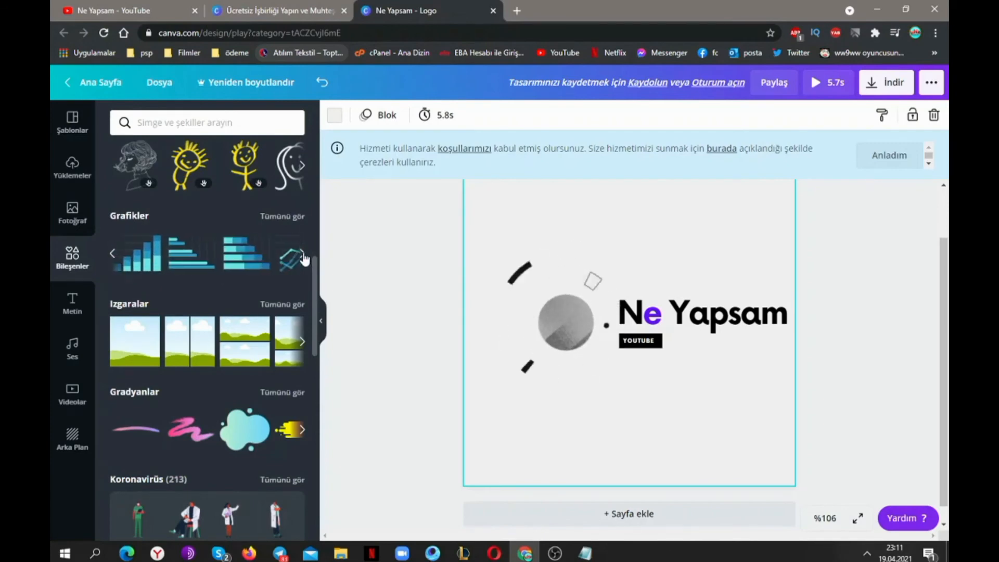
click(113, 255)
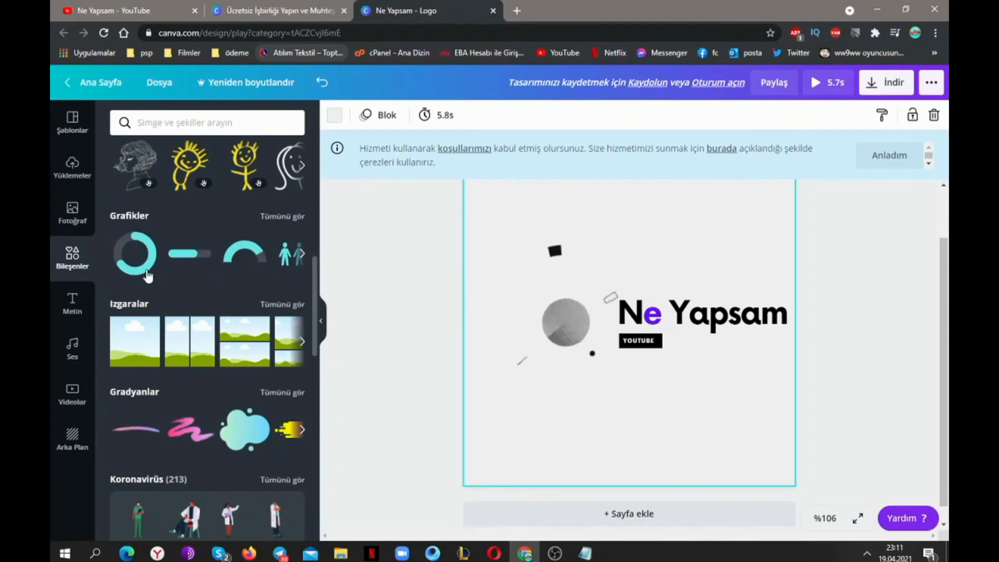
- Add the Grafikler progress bar filled to 80 percent and fit it at a reduced size beneath the YOUTUBE label
click(186, 261)
drag(626, 326, 683, 365)
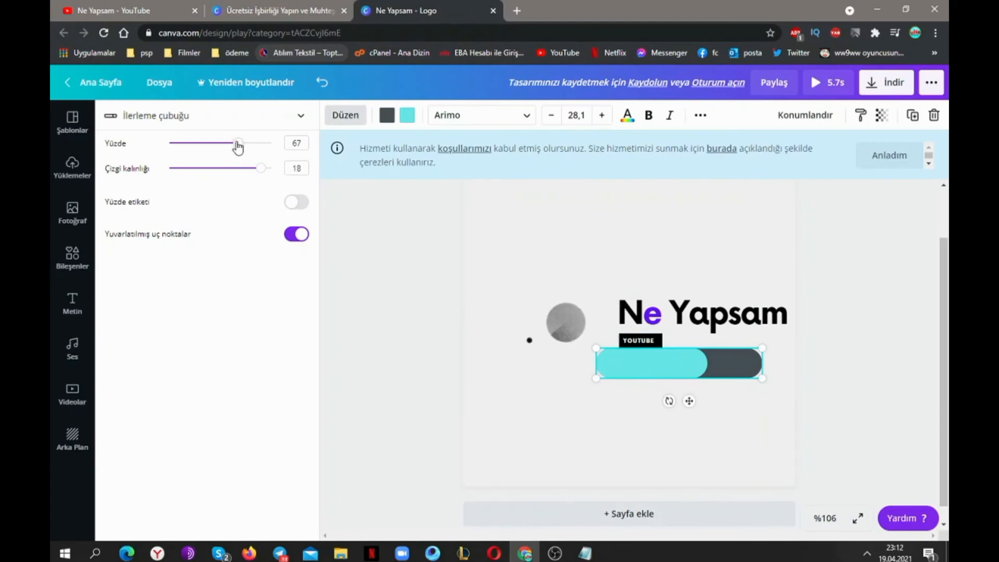
mouse_move(238, 144)
mouse_down()
mouse_move(260, 150)
mouse_move(251, 149)
mouse_up()
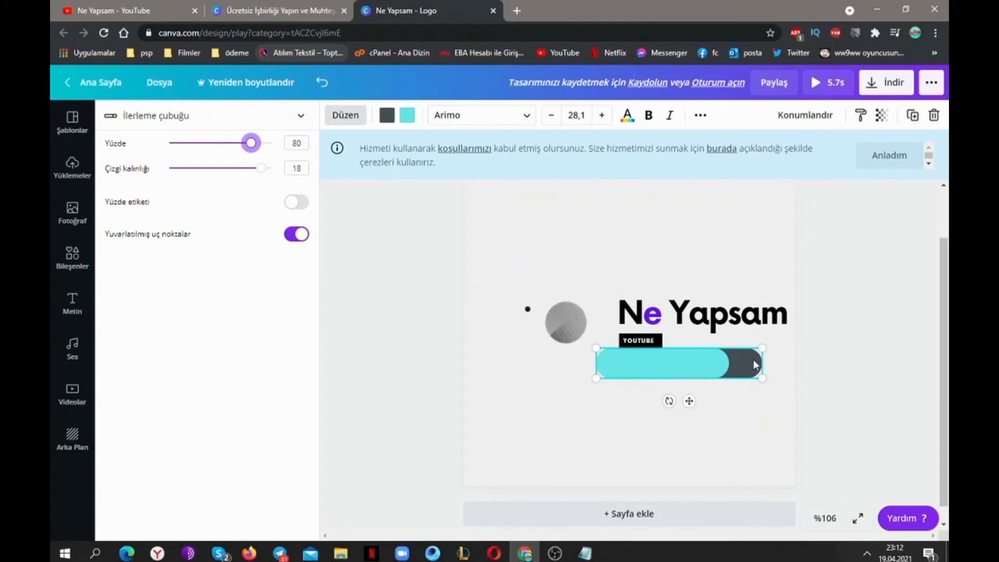
drag(675, 370, 645, 404)
drag(730, 410, 685, 364)
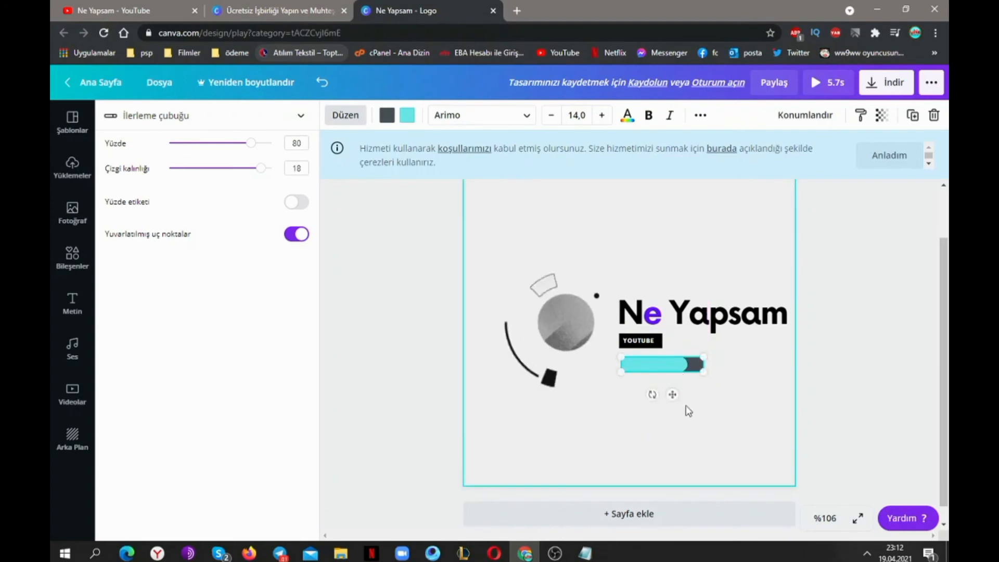
- Show the progress bar's percentage label and set its percentage to 91
click(296, 201)
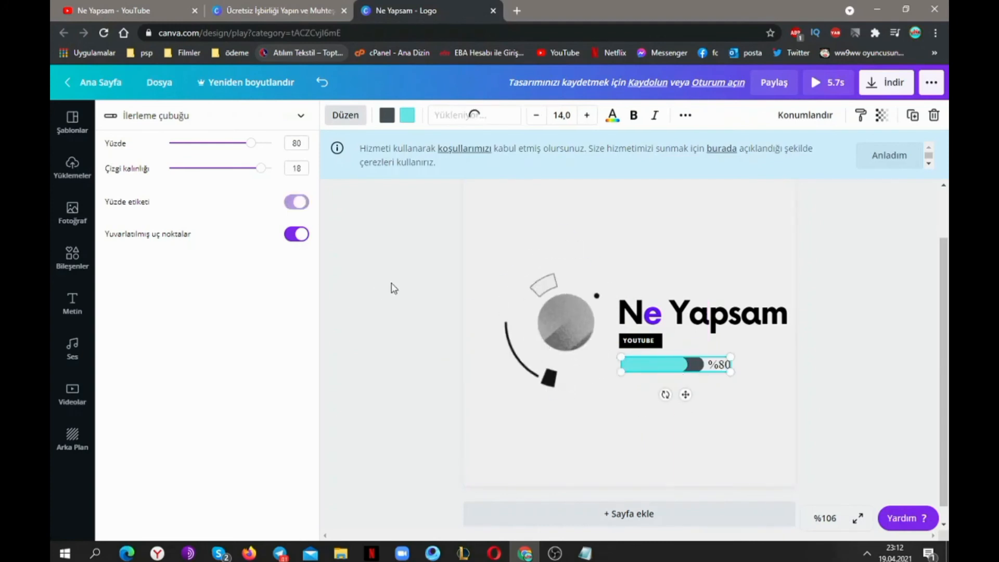
drag(250, 143, 263, 143)
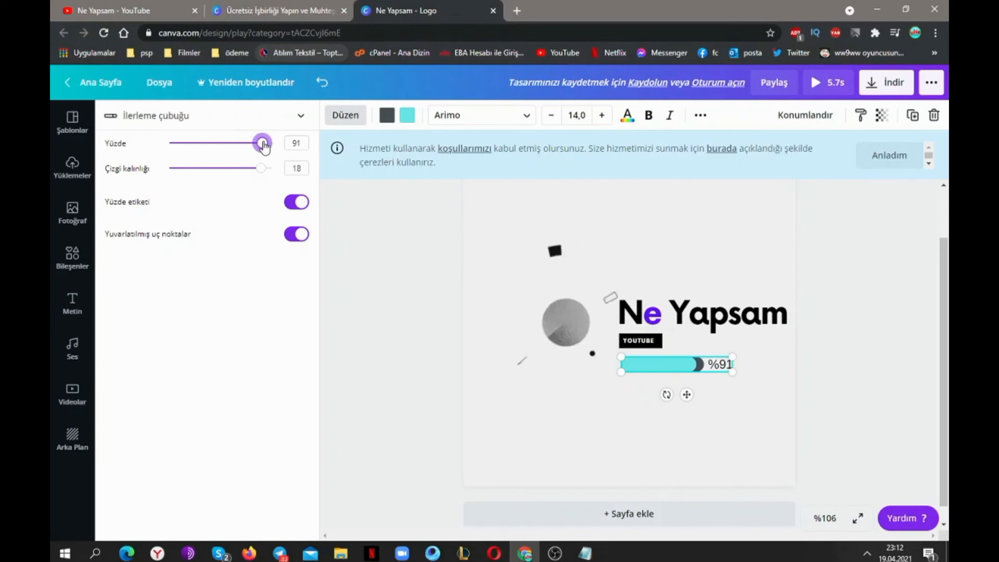
click(734, 416)
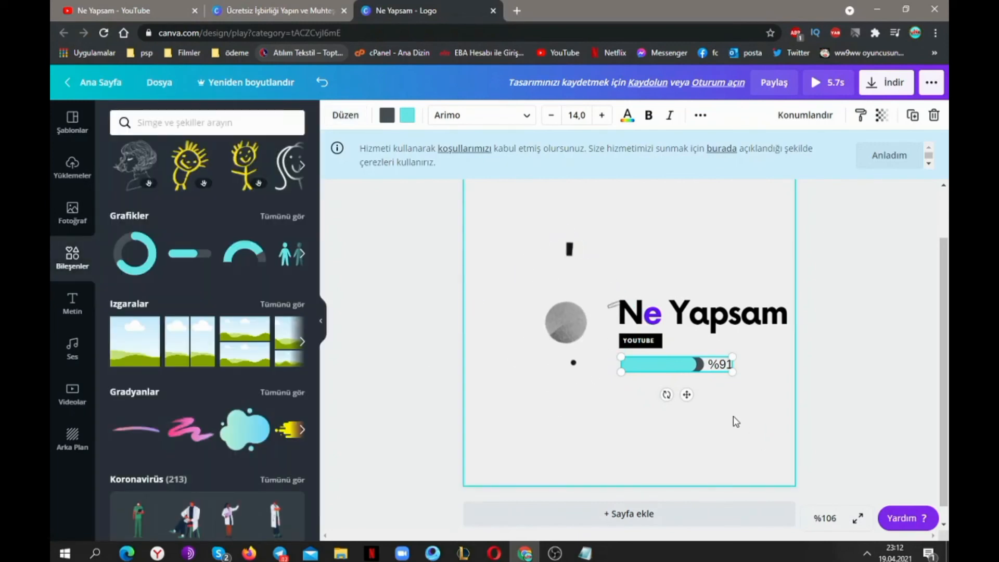
click(759, 384)
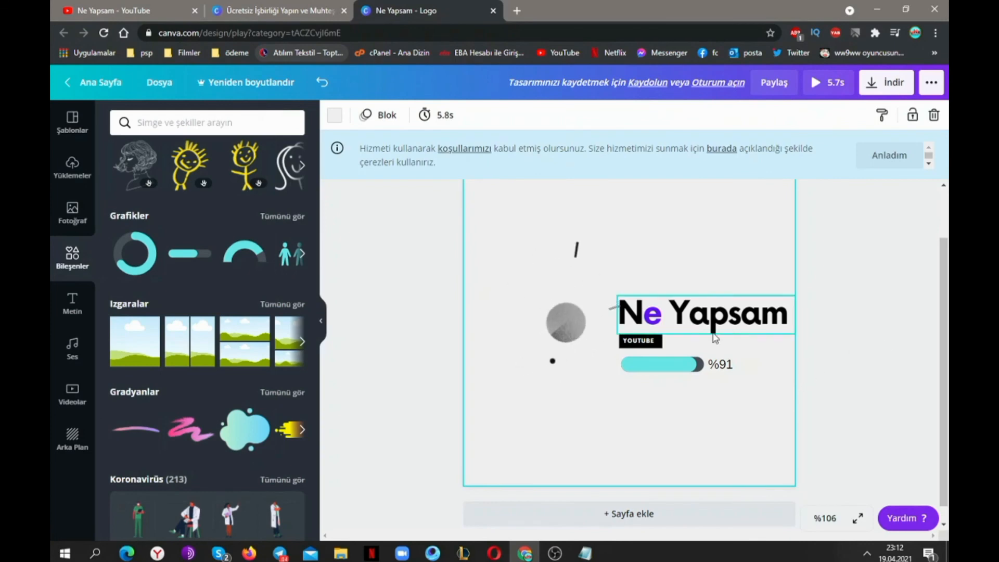
- Delete the progress bar beneath the YOUTUBE label
click(708, 368)
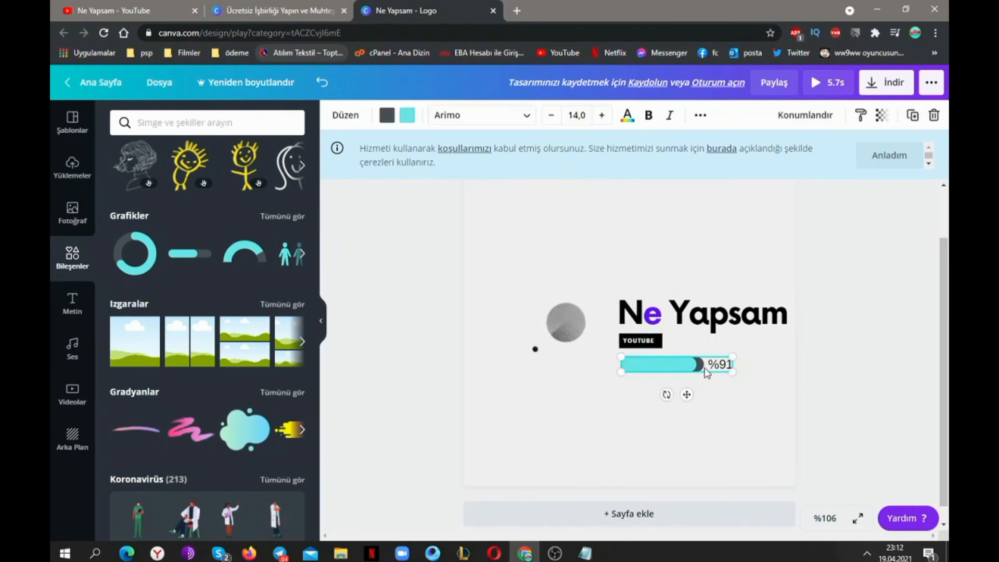
key(Delete)
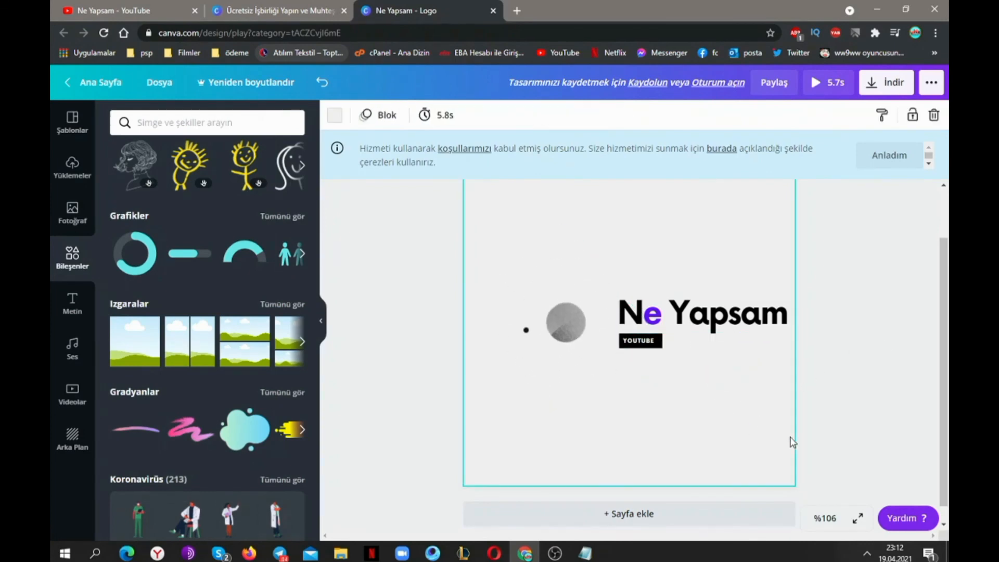